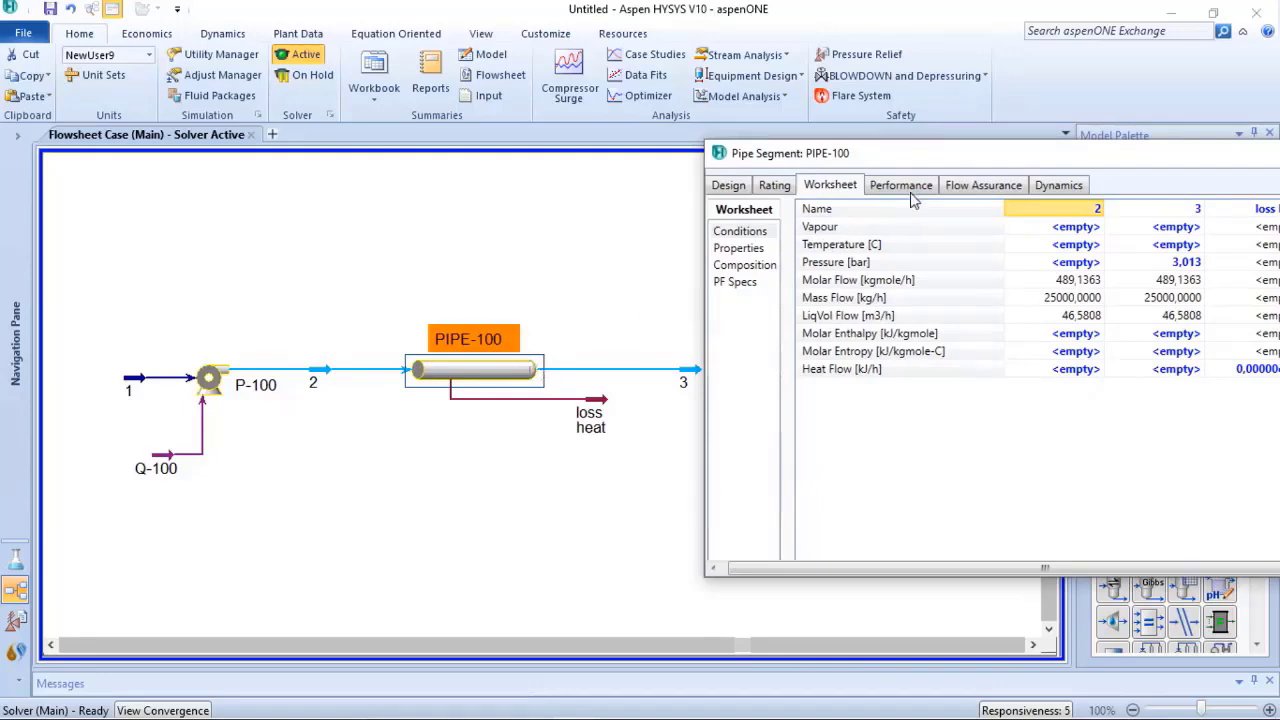
# - Close the PIPE-100 pipe segment window so P-100, PIPE-100 and stream 3 are visible
pyautogui.moveTo(993, 162); pyautogui.dragTo(633, 199)
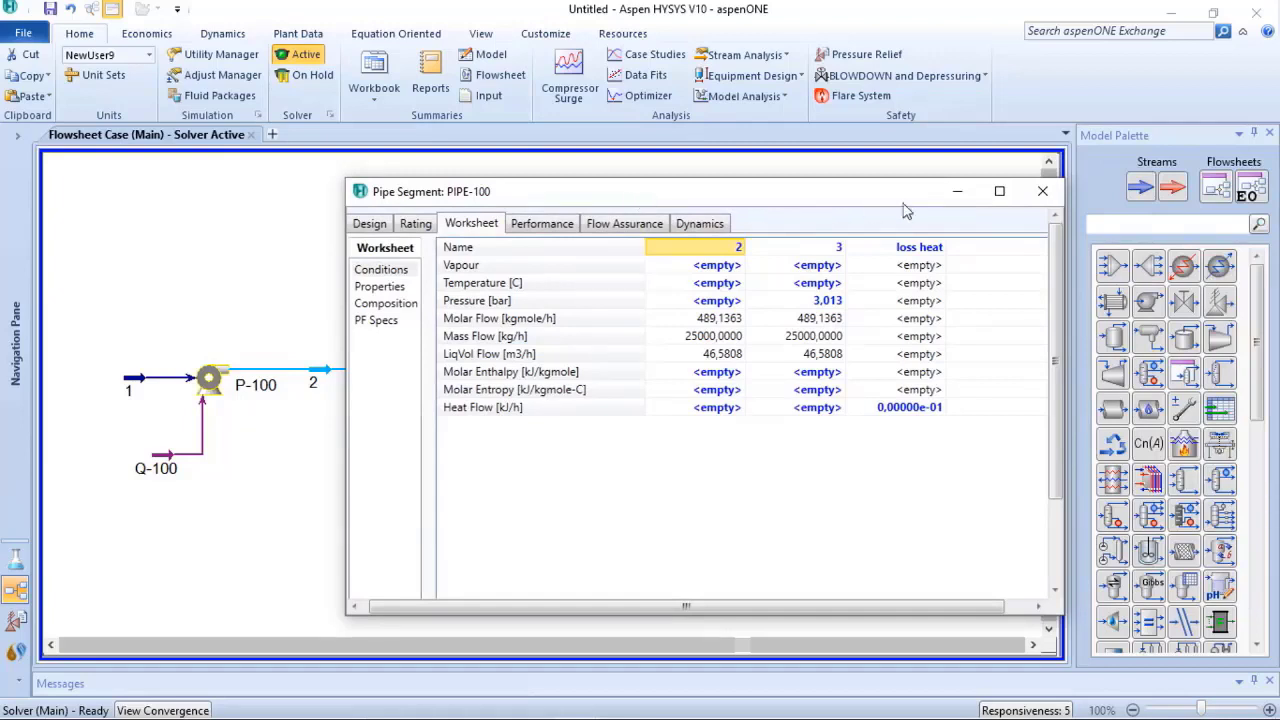
pyautogui.click(1042, 191)
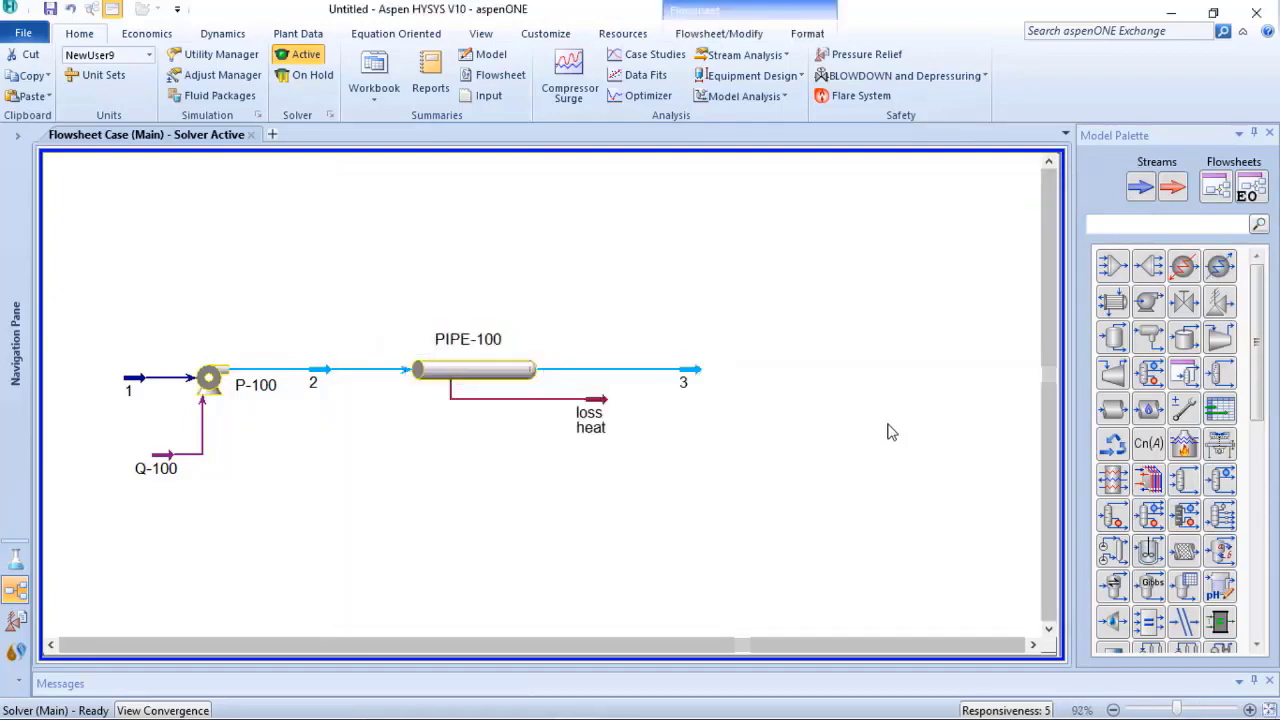
# - Place a new Adjust operation, ADJ-1, on the flowsheet above PIPE-100
pyautogui.click(1184, 408)
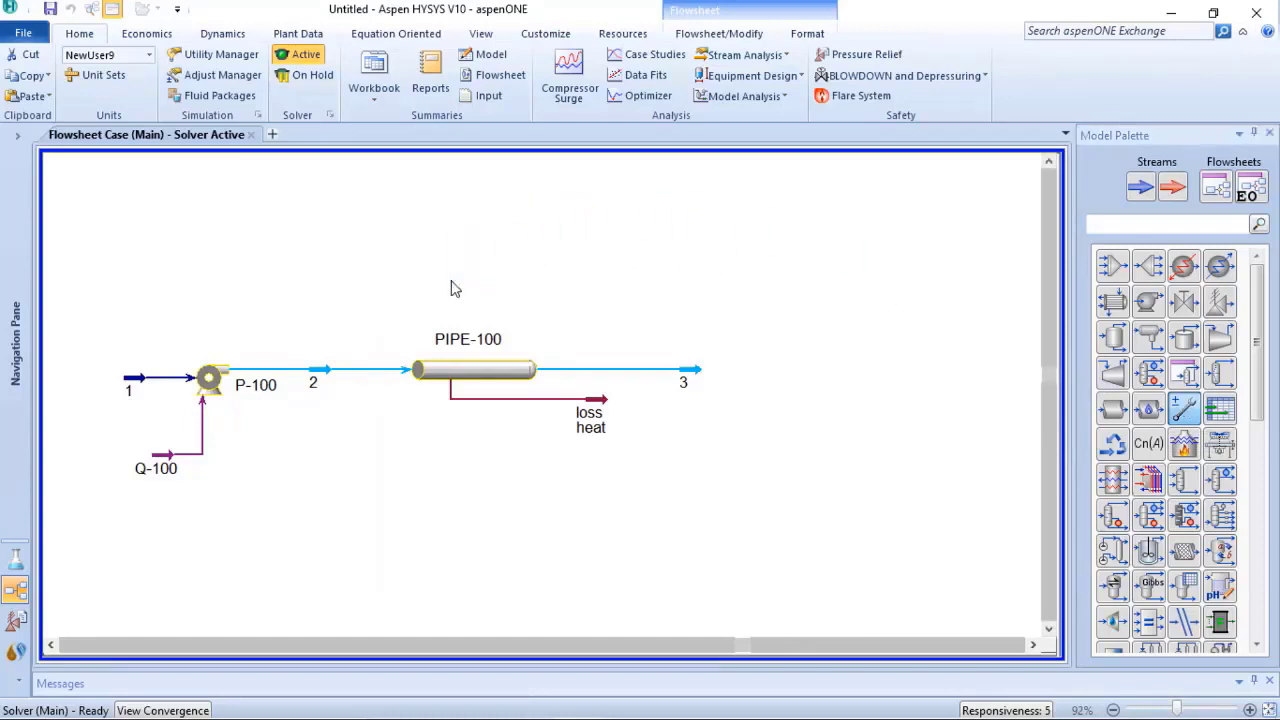
pyautogui.click(451, 289)
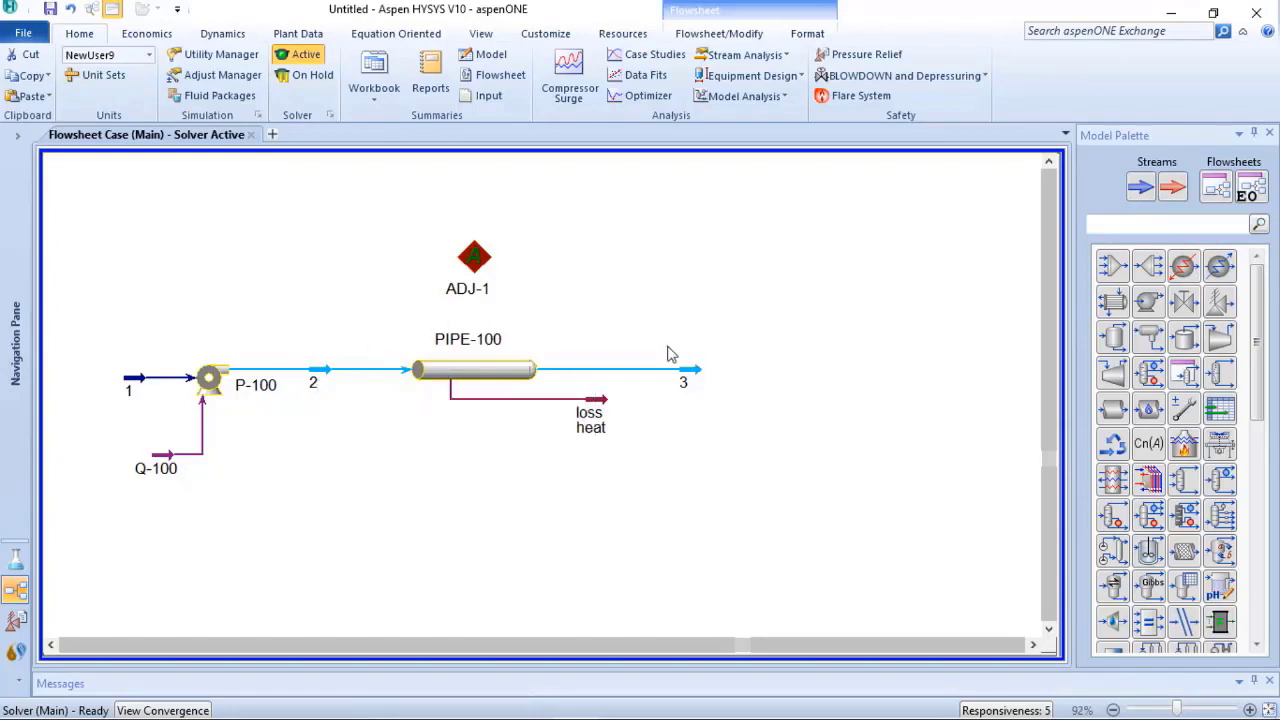
# - Set ADJ-1's target variable to the Pressure of stream 3
pyautogui.doubleClick(475, 258)
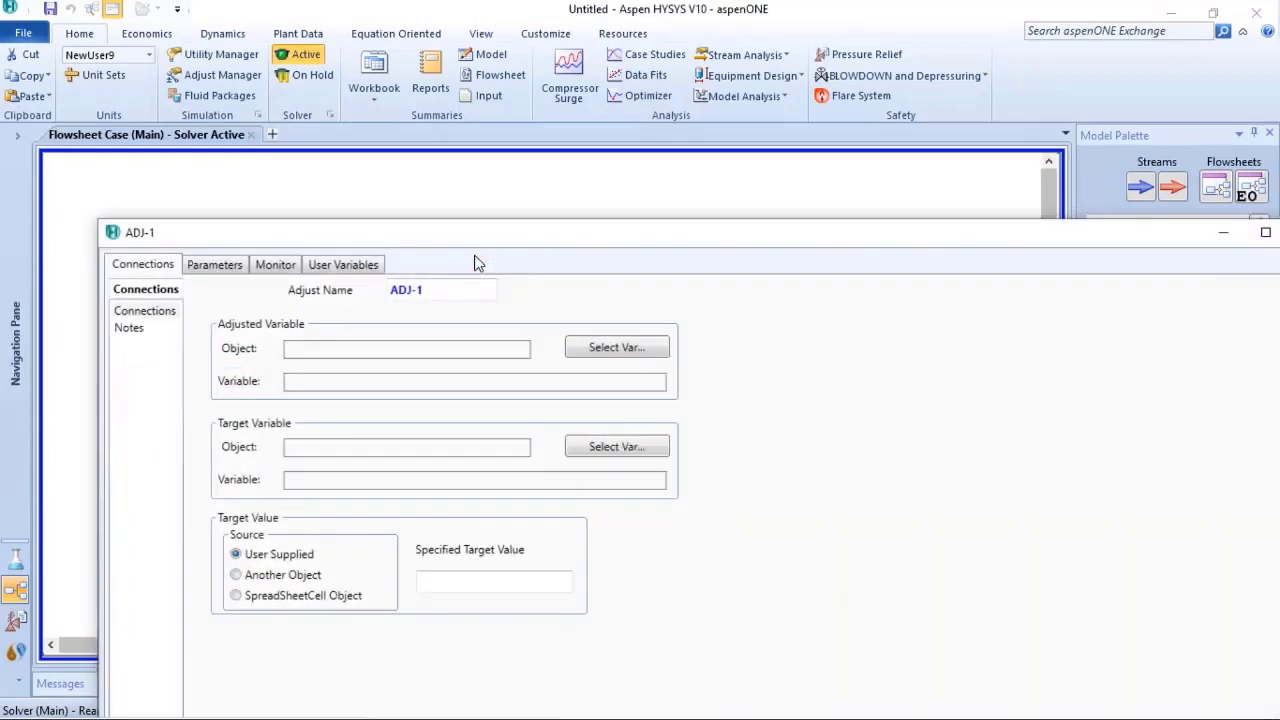
pyautogui.moveTo(486, 243); pyautogui.dragTo(447, 448)
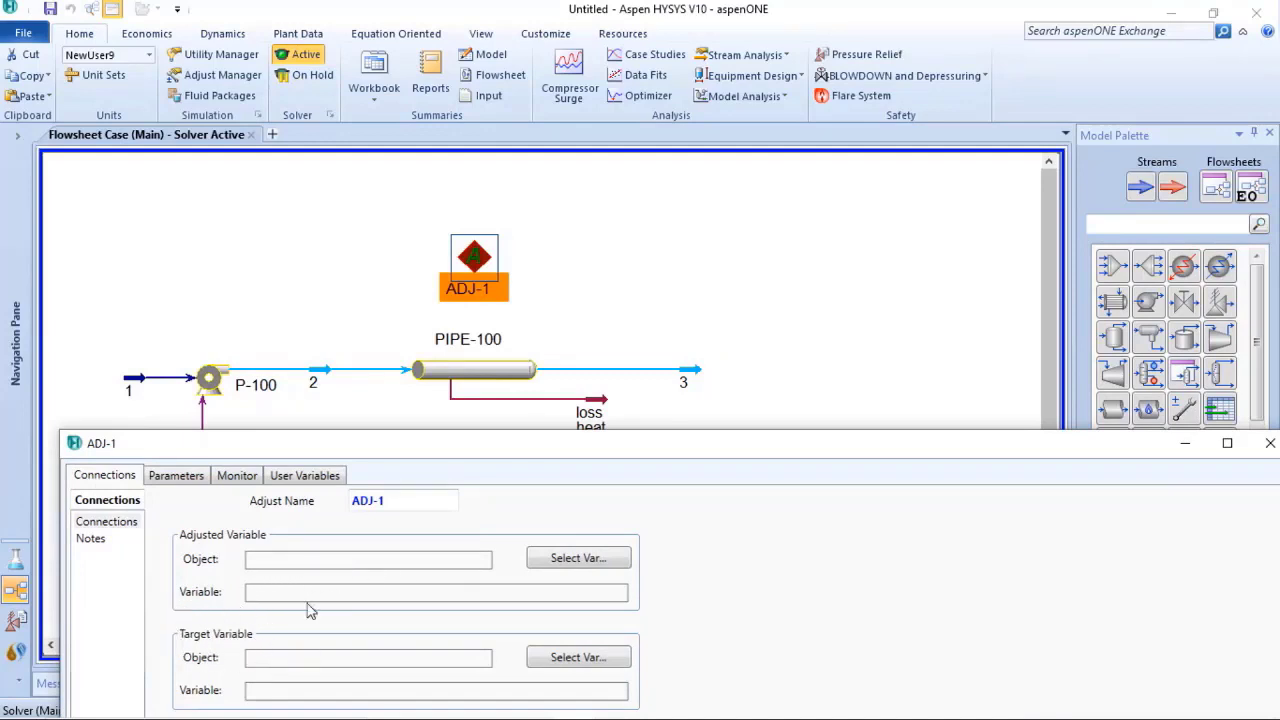
pyautogui.click(593, 660)
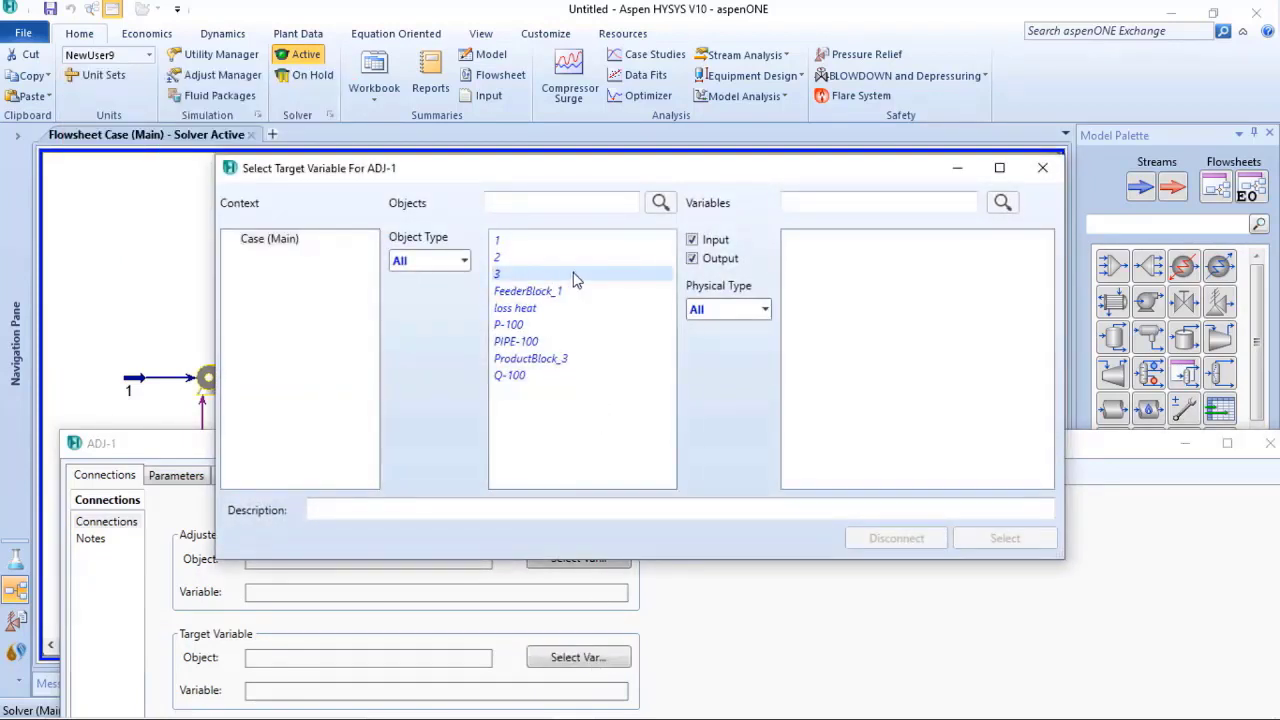
pyautogui.click(576, 277)
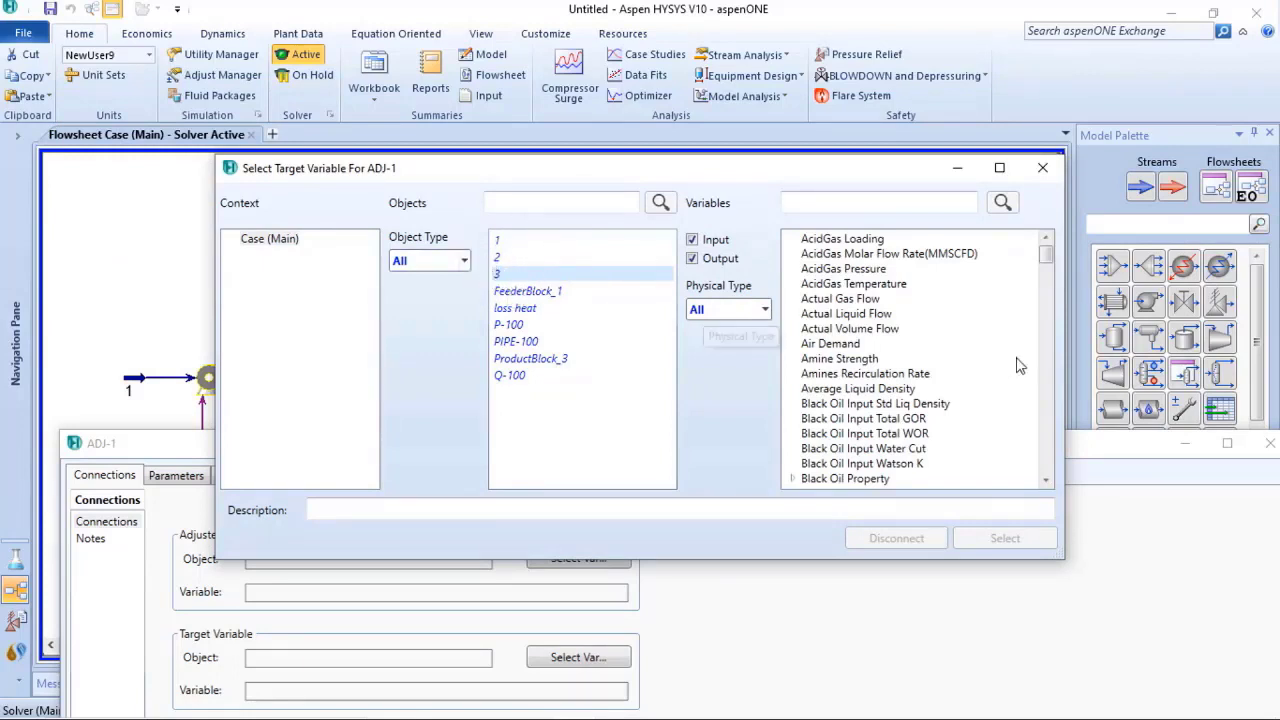
pyautogui.moveTo(1046, 255); pyautogui.dragTo(1048, 440)
pyautogui.click(850, 366)
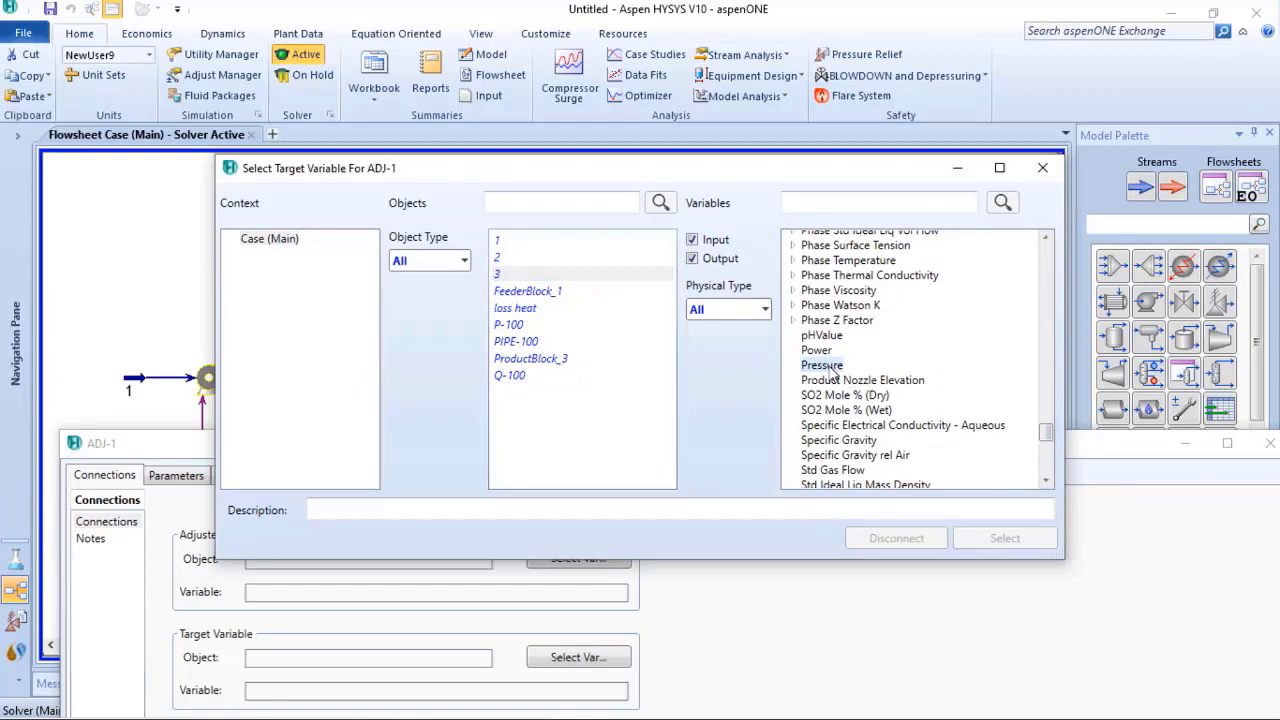
pyautogui.click(997, 540)
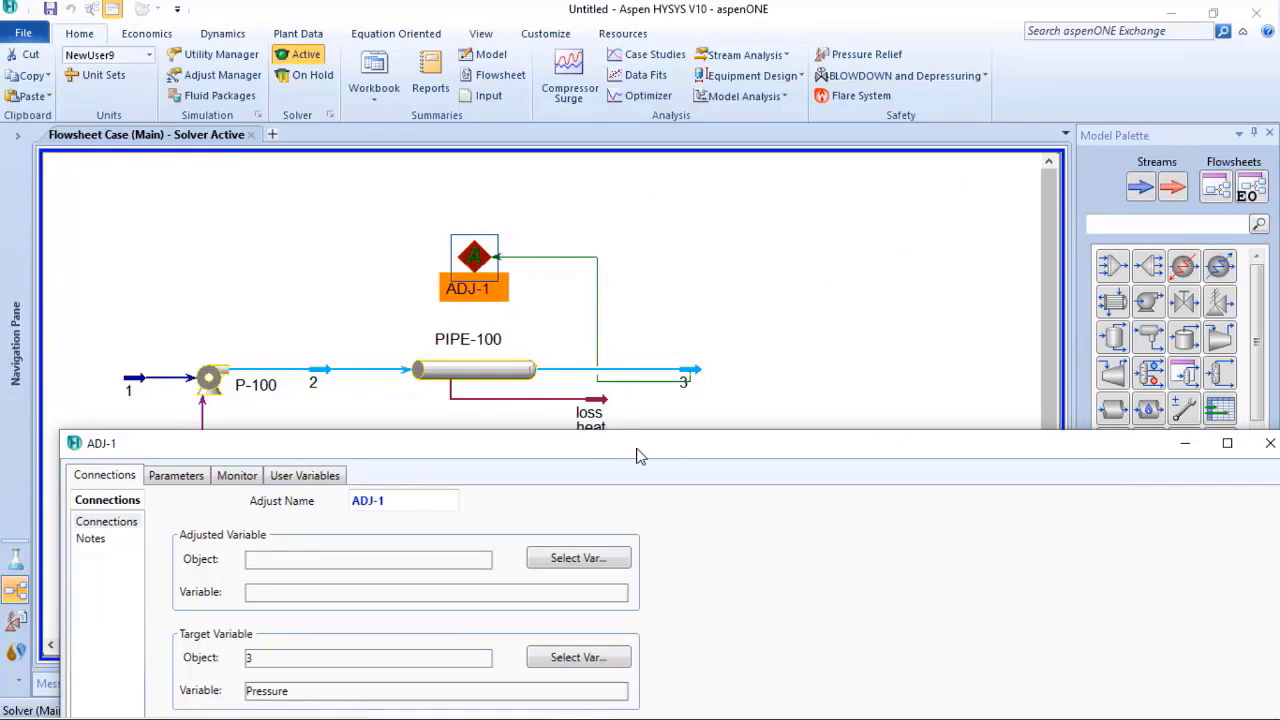
pyautogui.moveTo(640, 456); pyautogui.dragTo(640, 208)
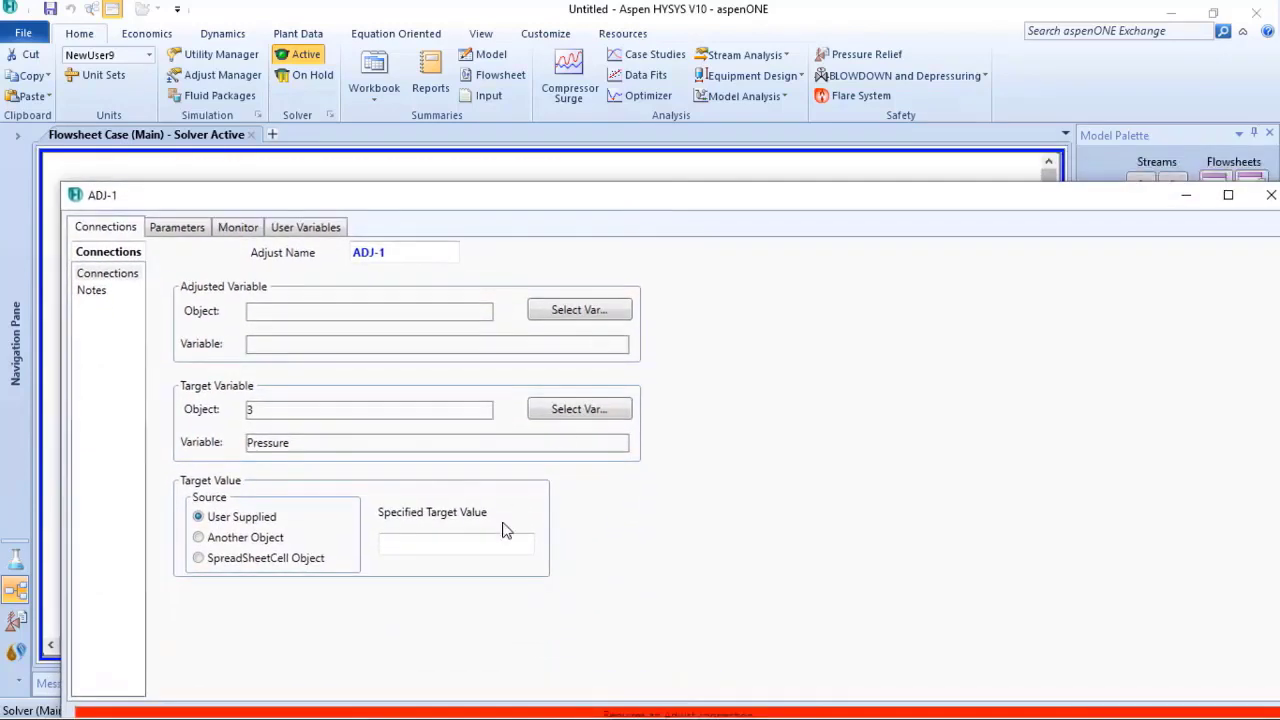
# - Enter 2 bar_g (3,0132 bar) as ADJ-1's specified target value
pyautogui.click(408, 548)
pyautogui.click(437, 546)
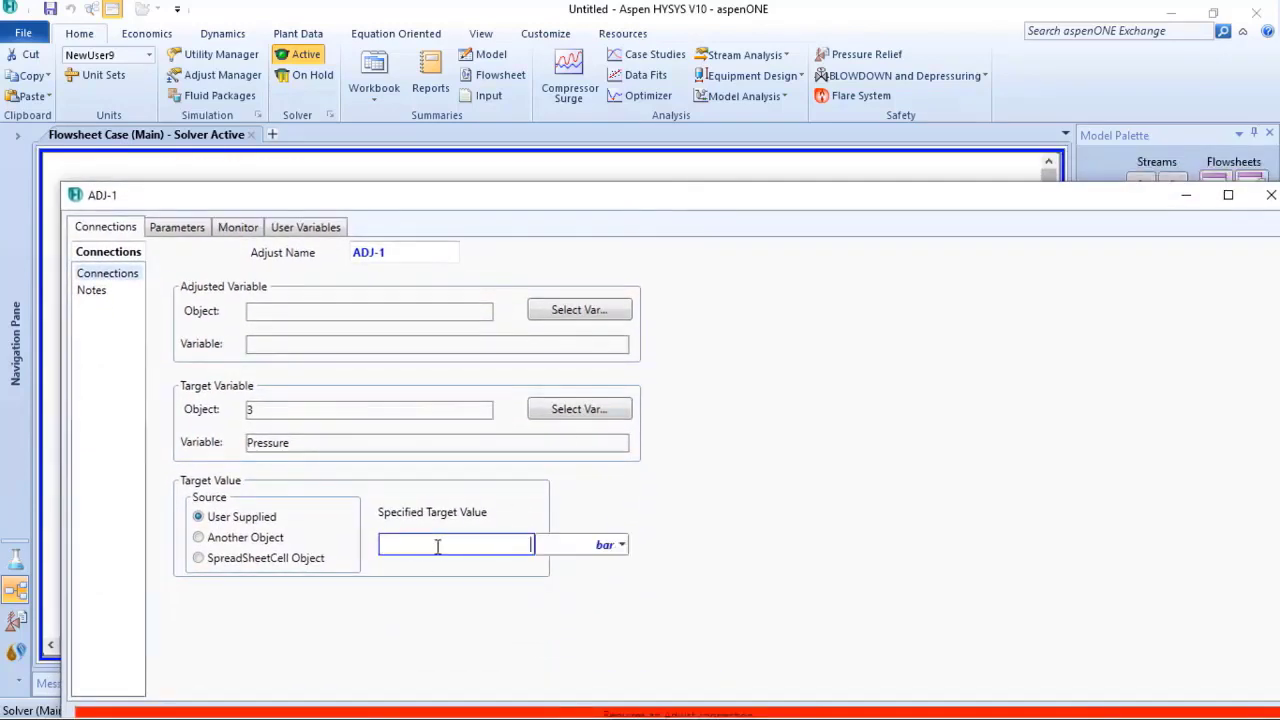
pyautogui.write('2')
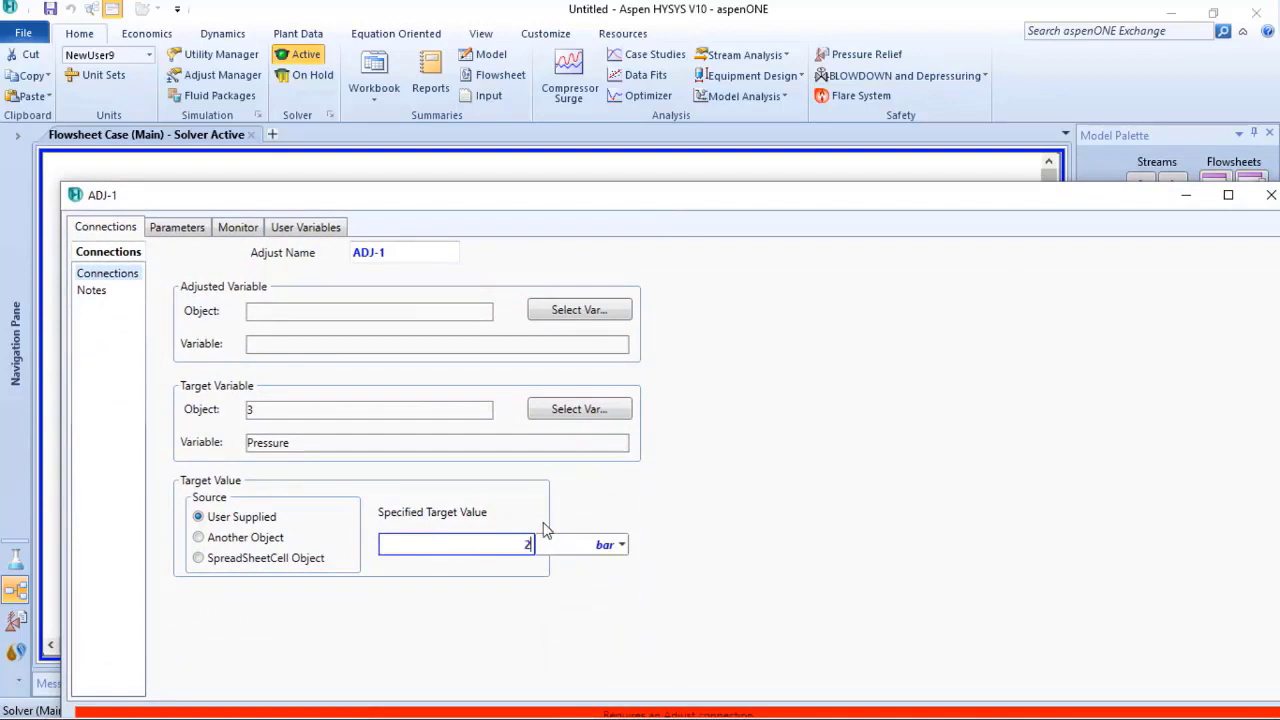
pyautogui.click(621, 544)
pyautogui.scroll(-2, 626, 306)
pyautogui.scroll(-1, 627, 380)
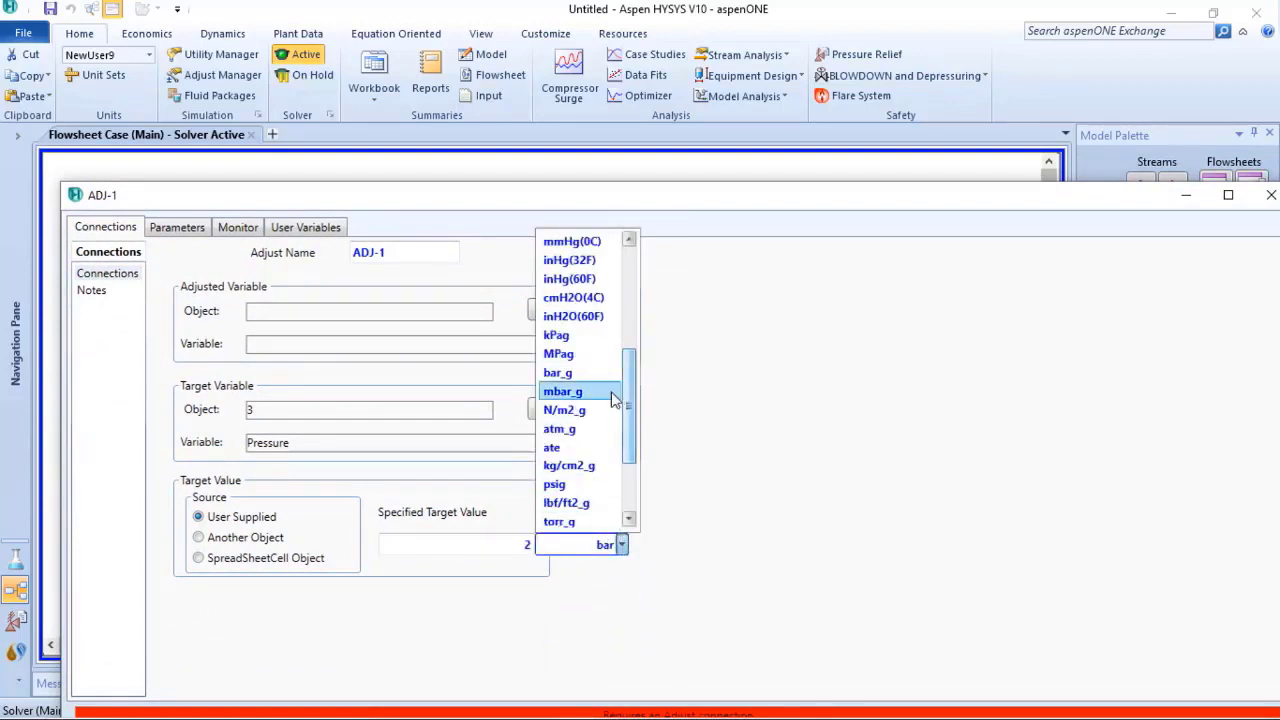
pyautogui.click(580, 376)
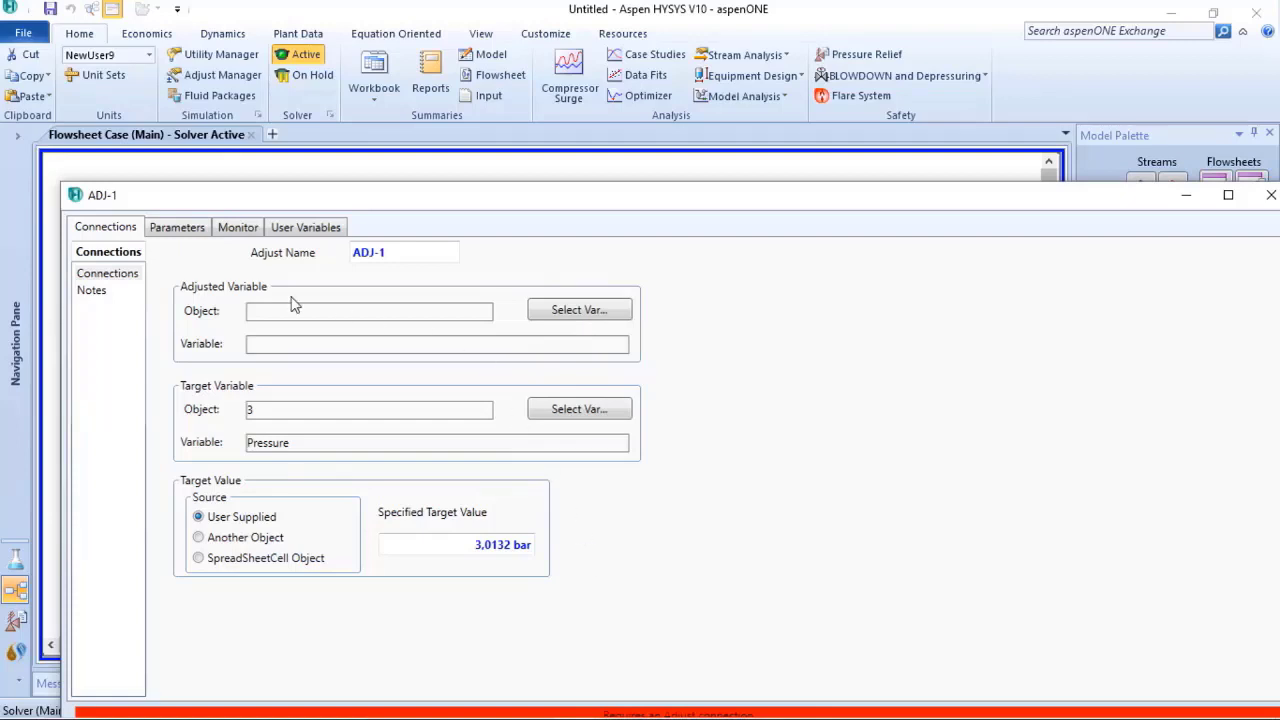
# - Set ADJ-1's adjusted variable to the Pressure of stream 2
pyautogui.moveTo(580, 201); pyautogui.dragTo(592, 430)
pyautogui.click(587, 537)
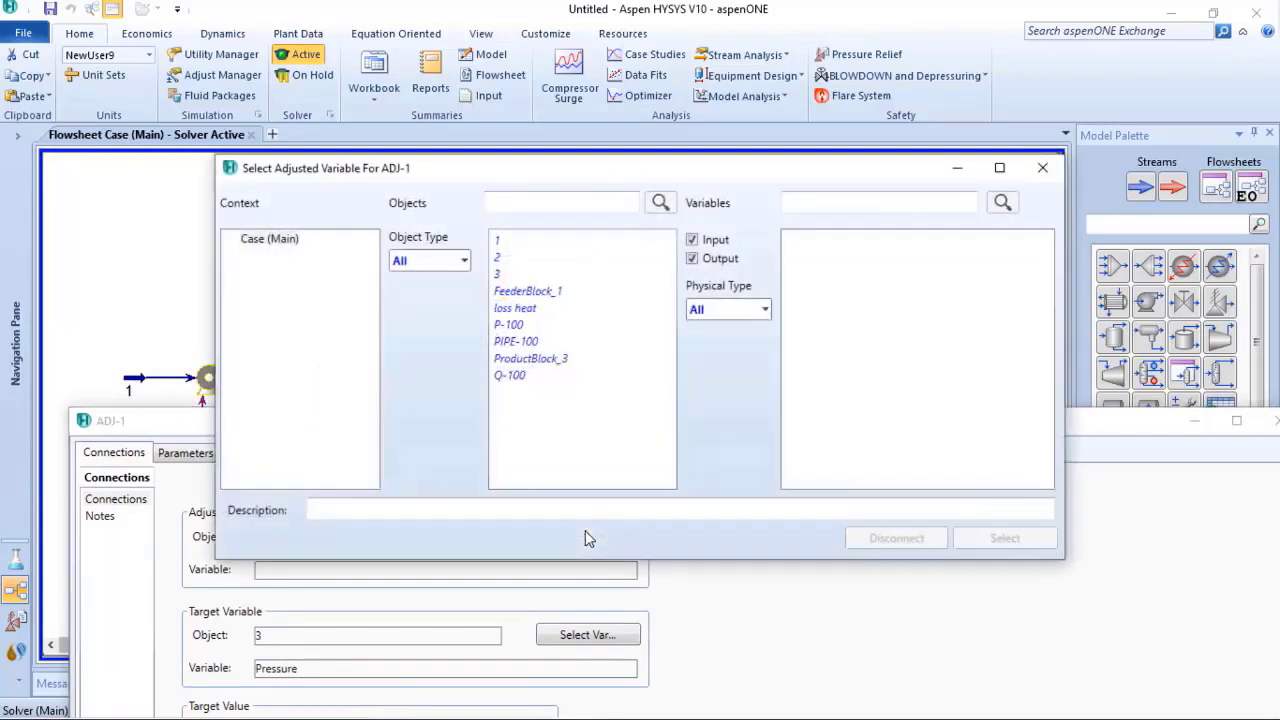
pyautogui.click(498, 257)
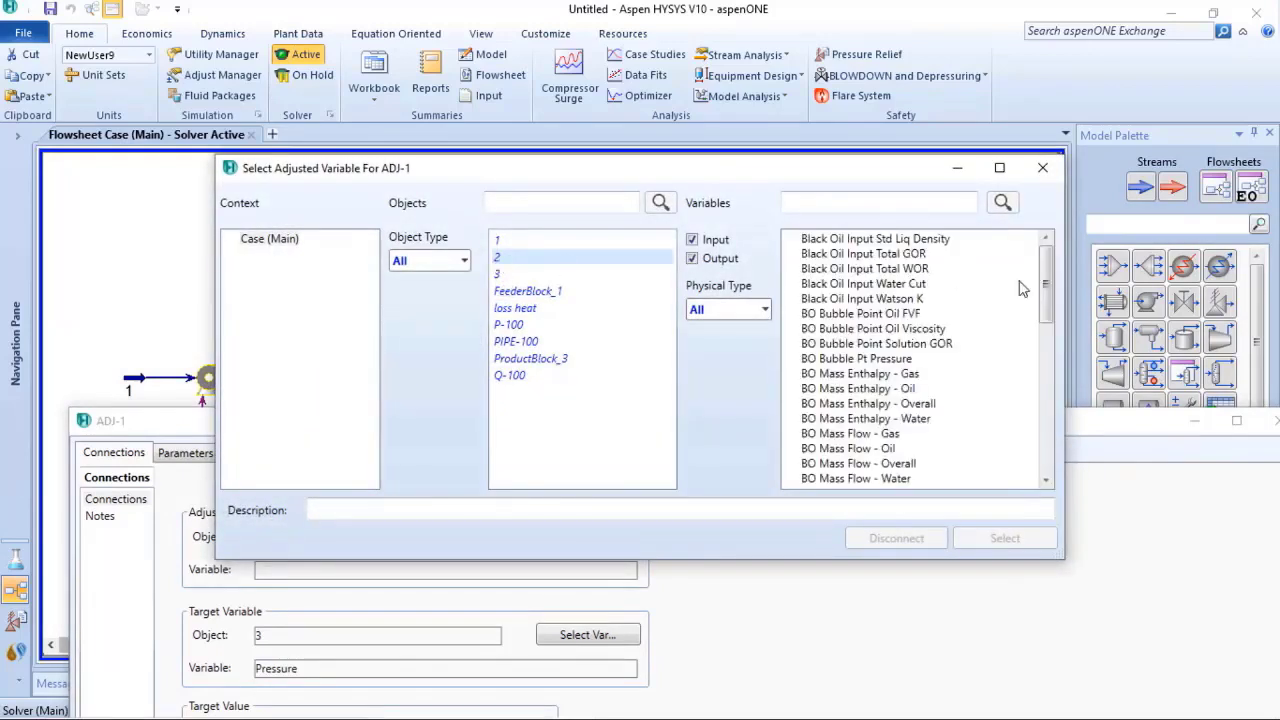
pyautogui.moveTo(1048, 282); pyautogui.dragTo(1046, 432)
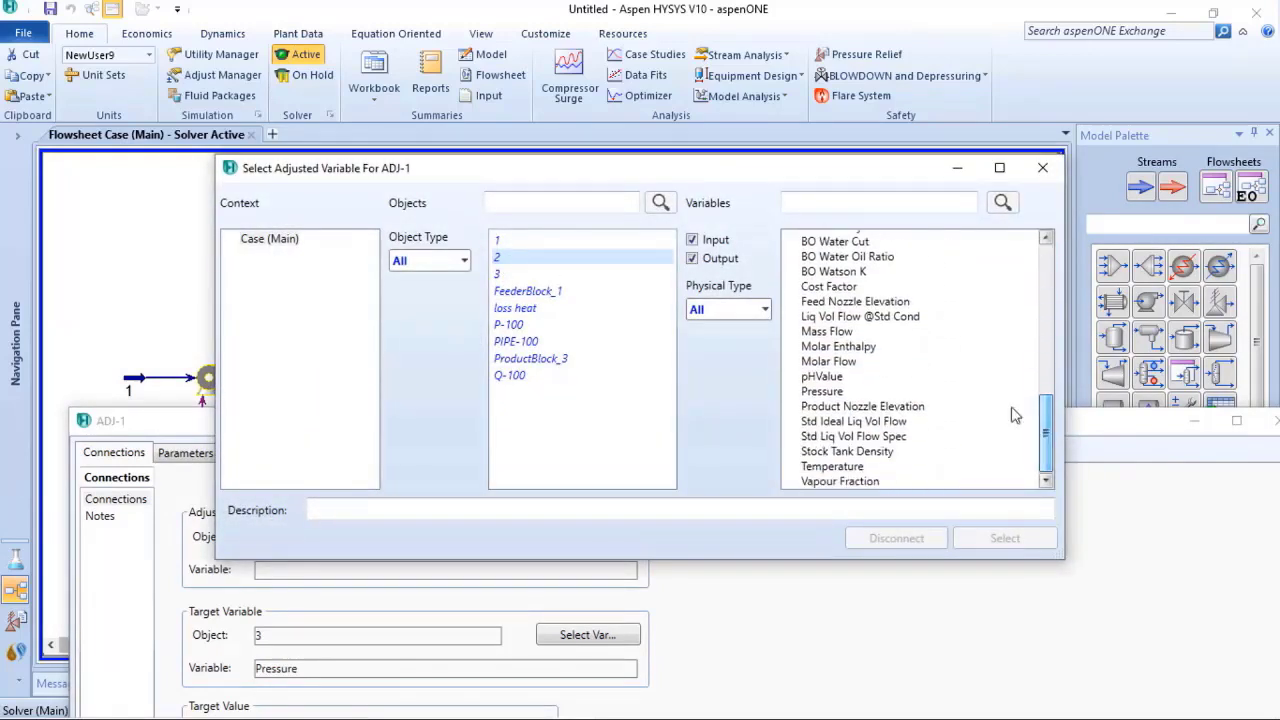
pyautogui.click(838, 392)
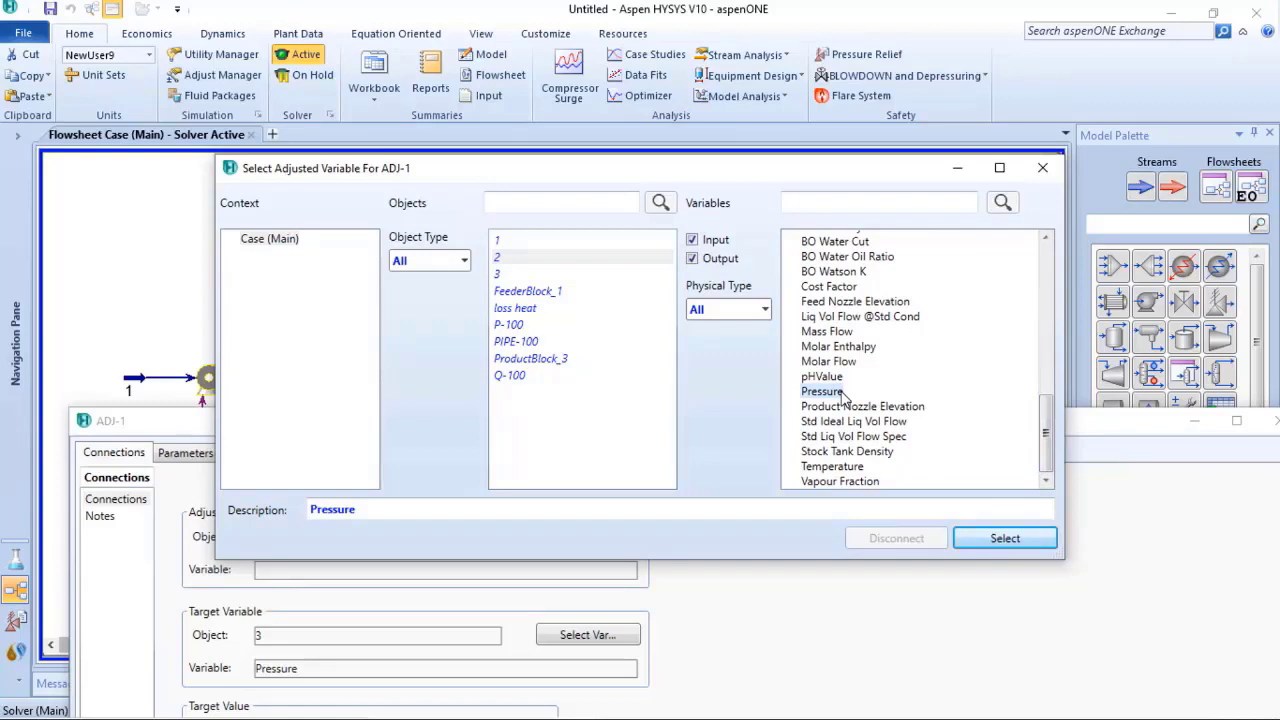
pyautogui.click(1007, 539)
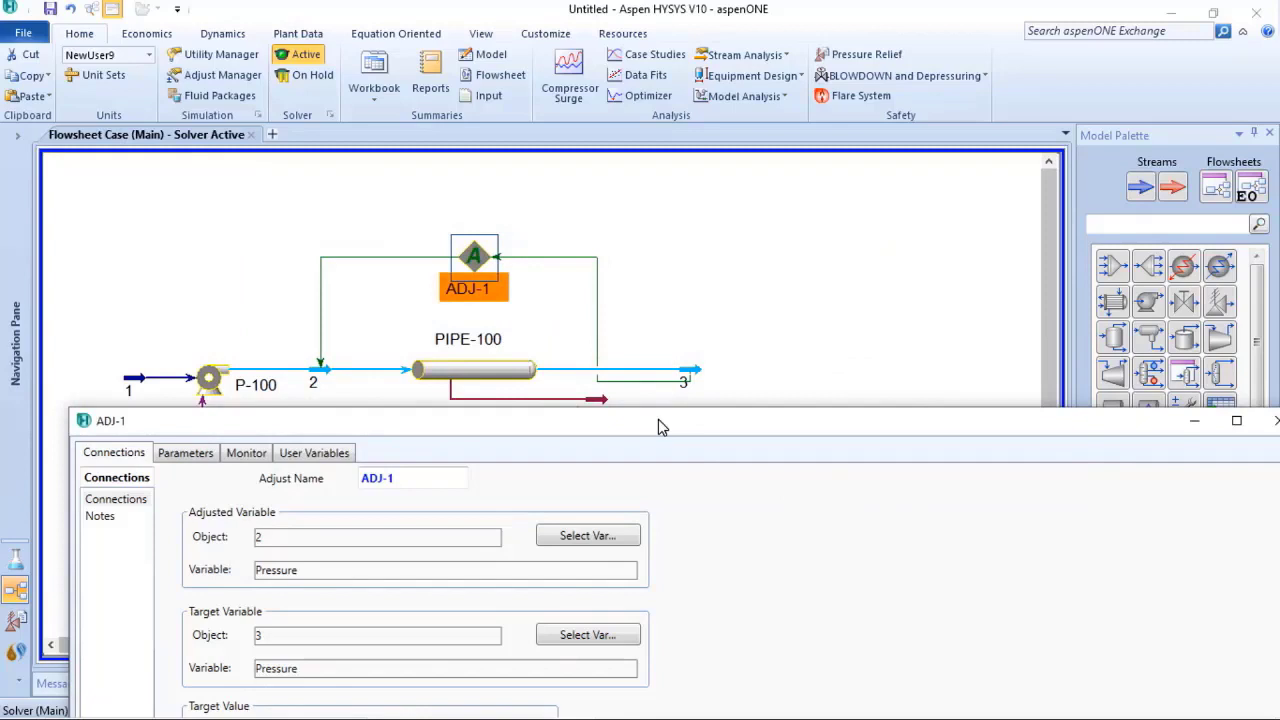
pyautogui.moveTo(658, 419); pyautogui.dragTo(670, 130)
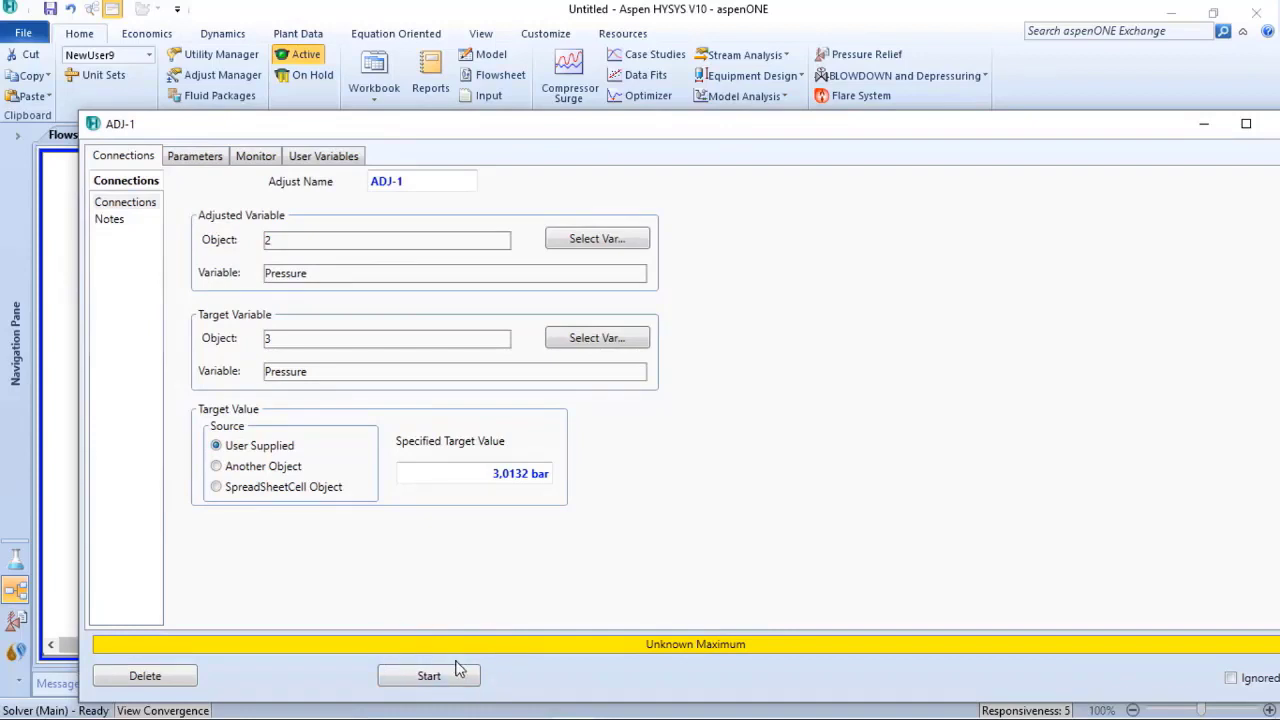
# - Raise ADJ-1's Maximum Iterations to 1000 in the Parameters tab
pyautogui.click(196, 158)
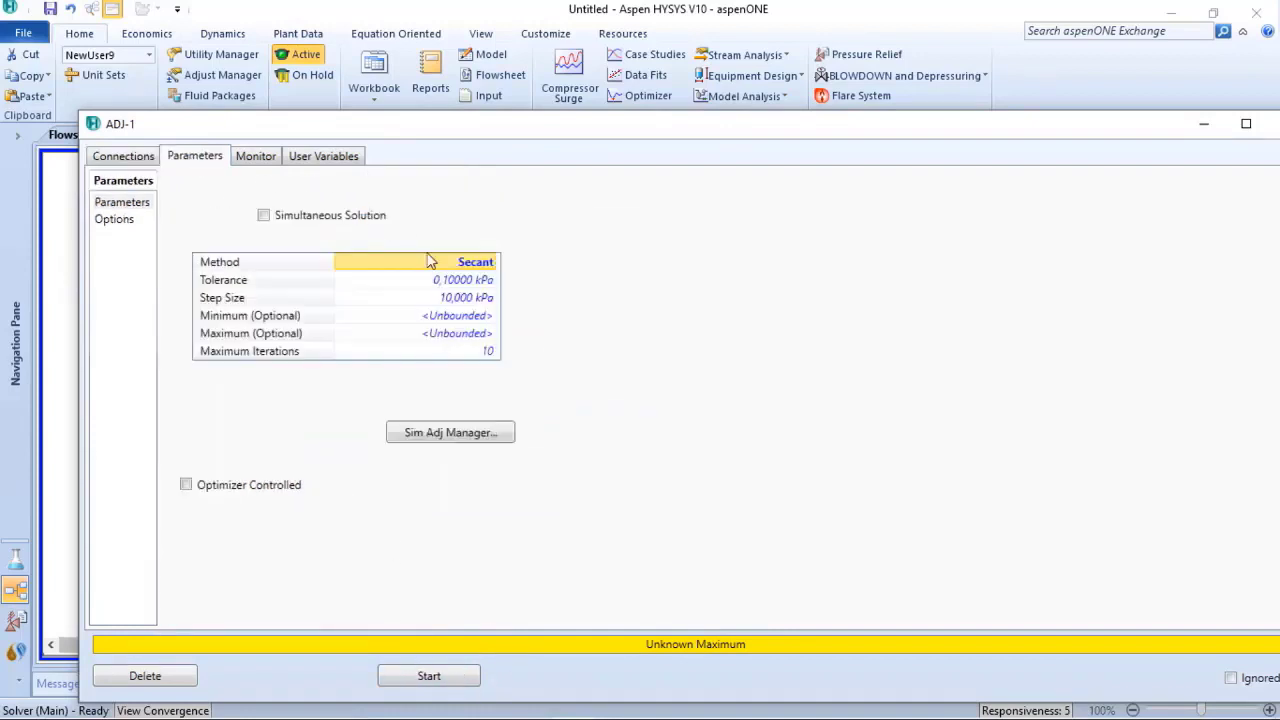
pyautogui.click(490, 352)
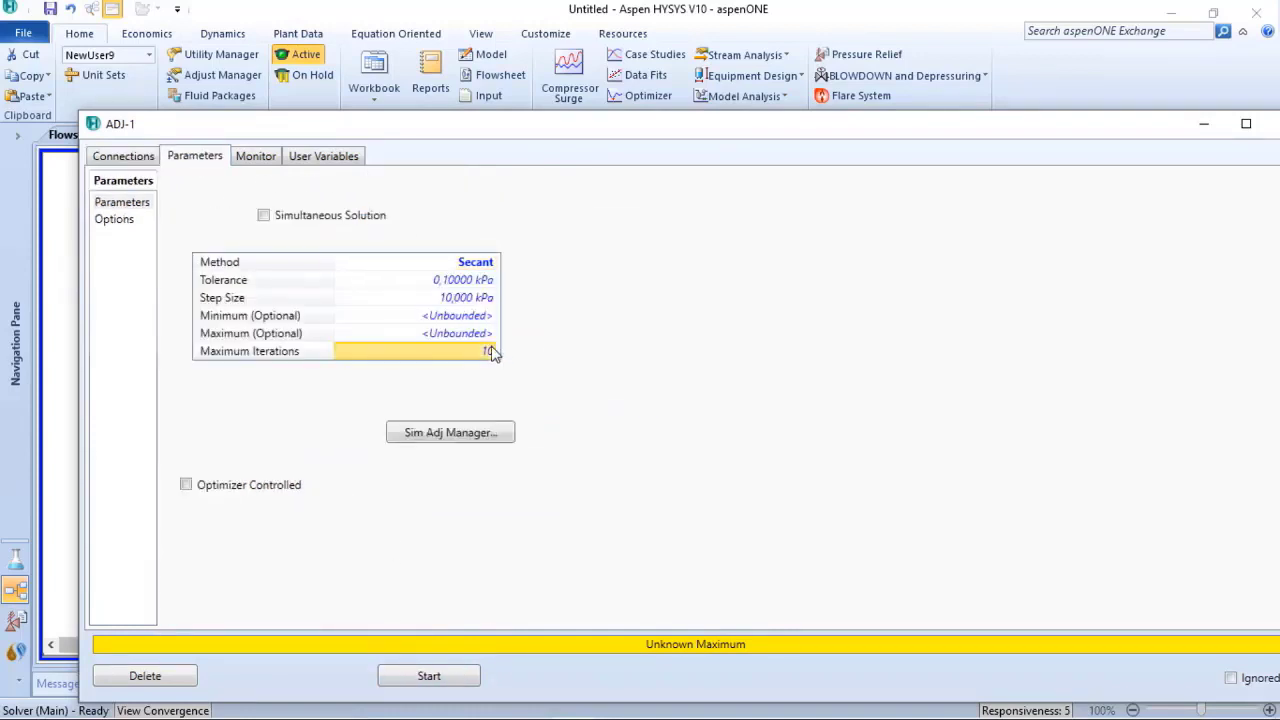
pyautogui.write('1')
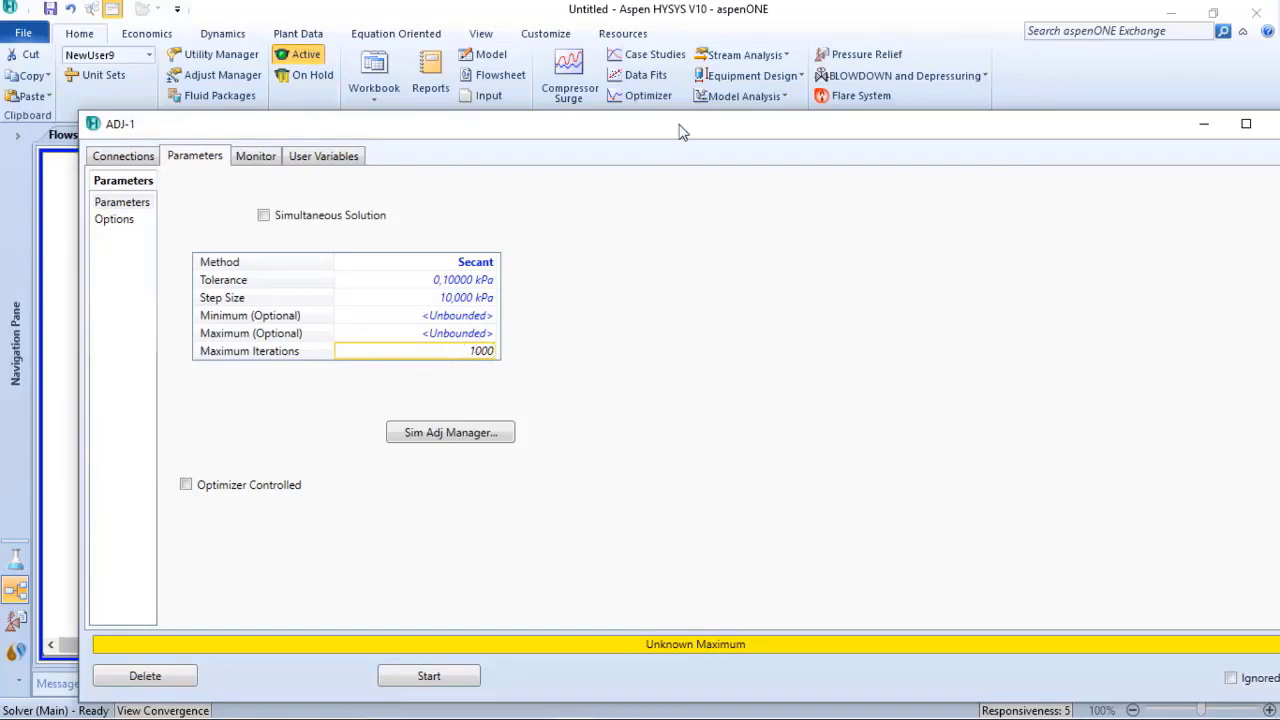
pyautogui.moveTo(679, 131); pyautogui.dragTo(651, 131)
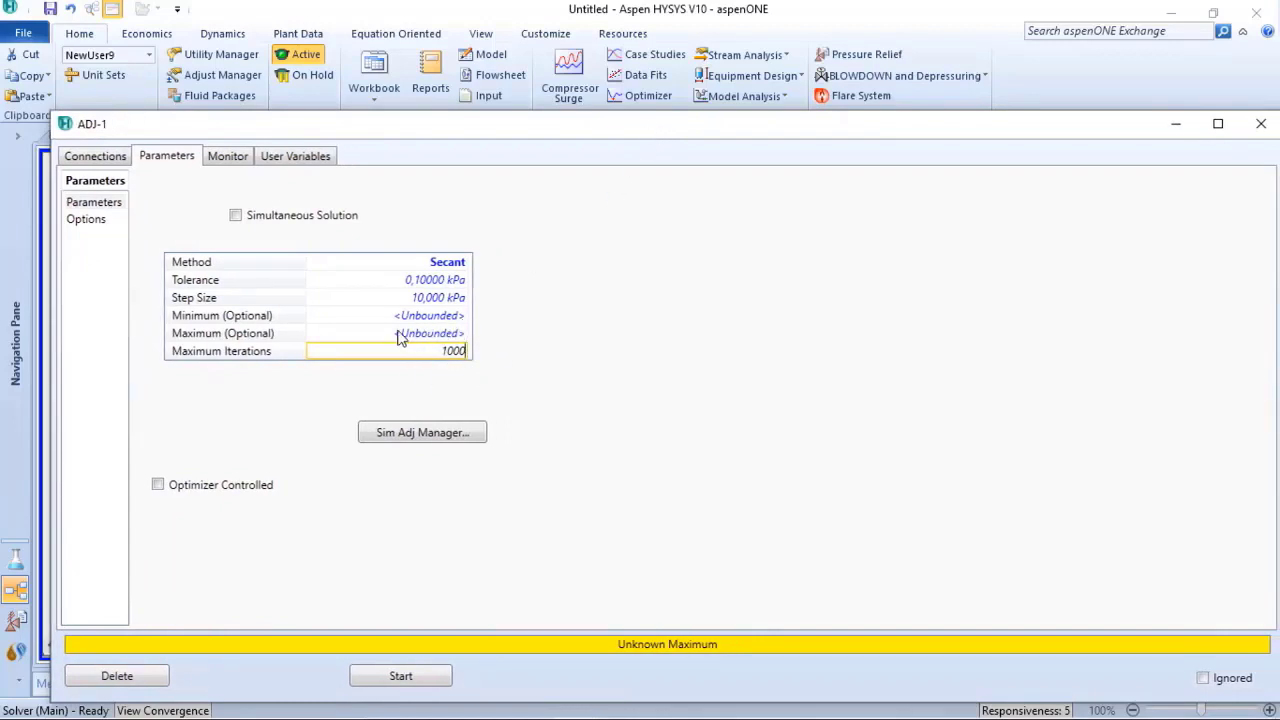
pyautogui.click(94, 156)
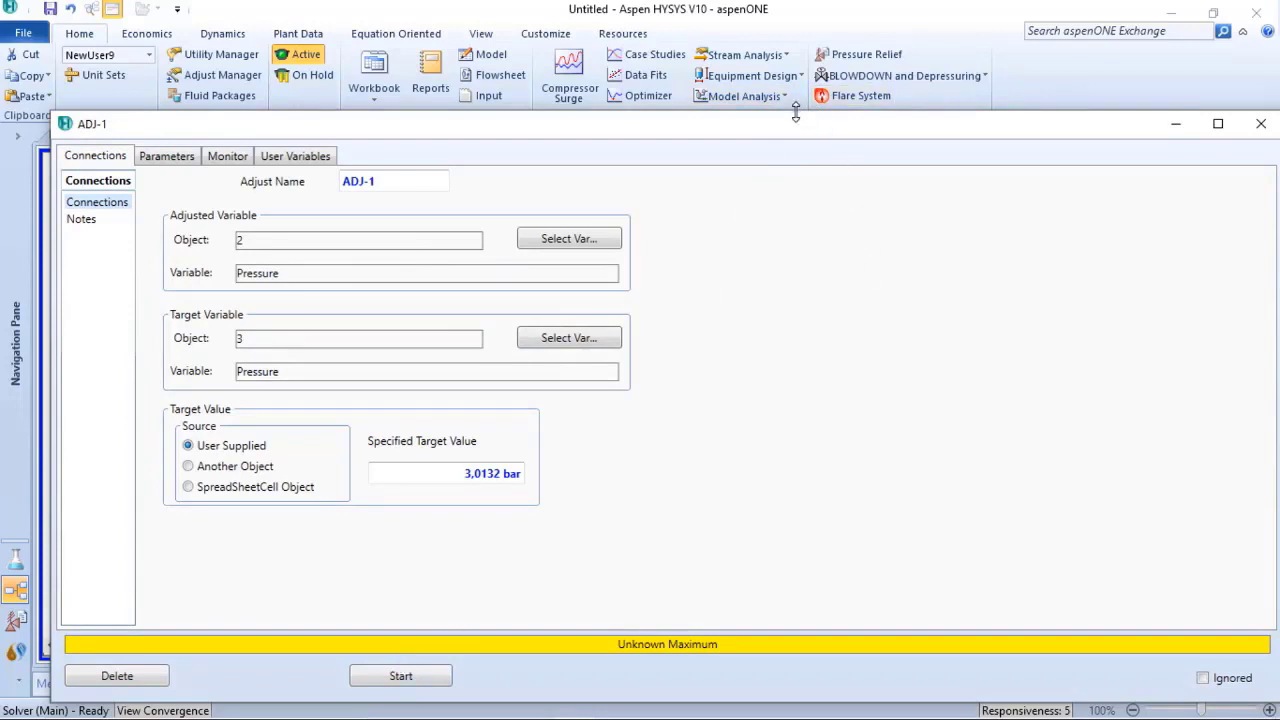
pyautogui.moveTo(795, 113); pyautogui.dragTo(794, 371)
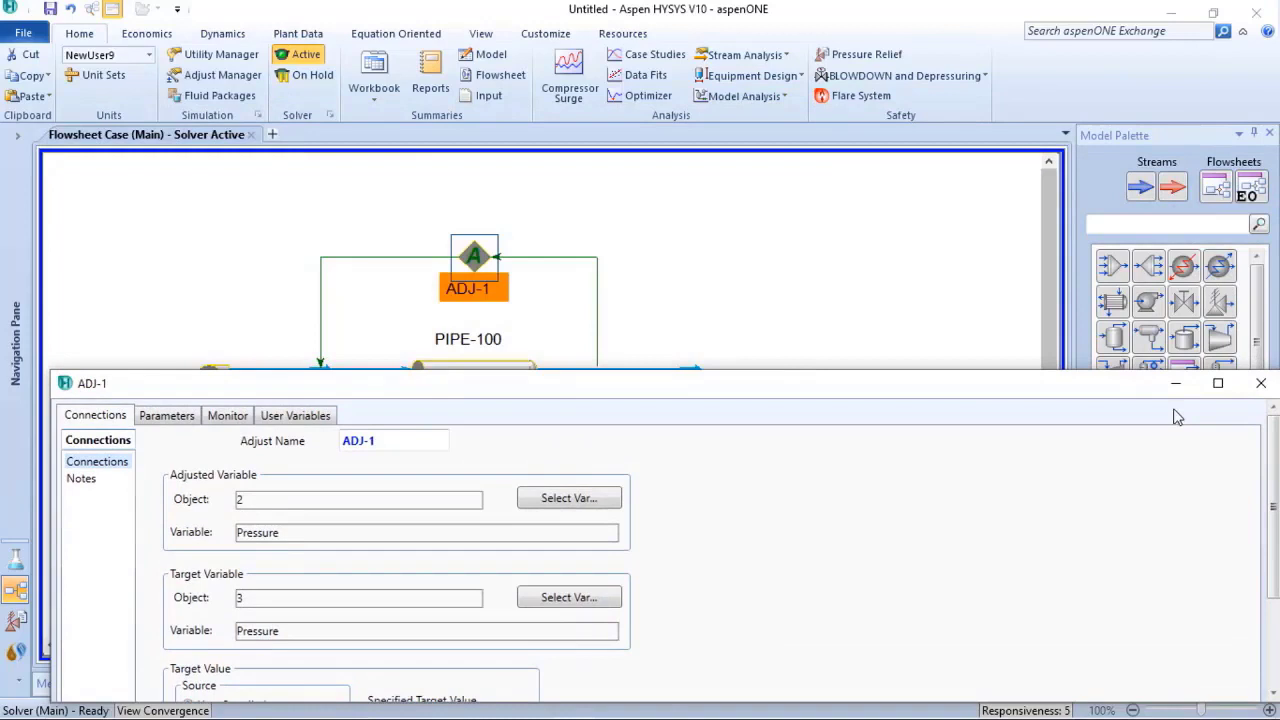
pyautogui.moveTo(1046, 388); pyautogui.dragTo(961, 240)
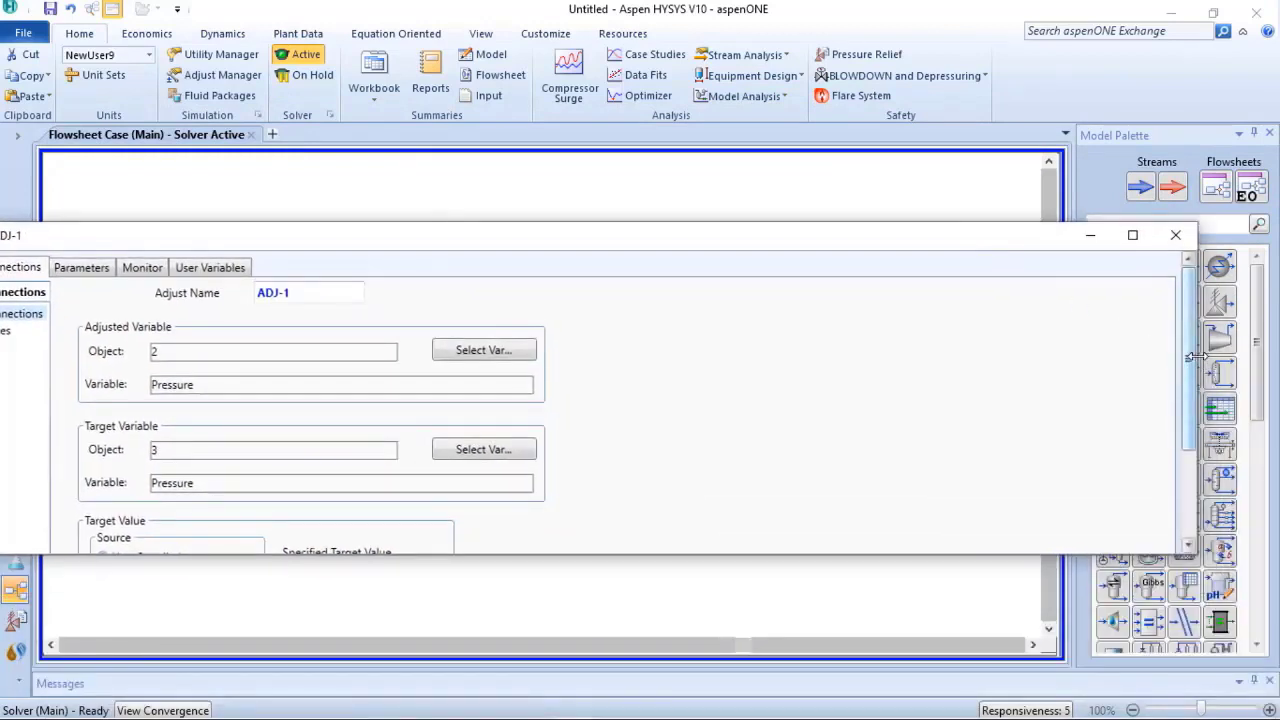
# - Arrange the ADJ-1 window beside the flowsheet and start the Adjust calculation
pyautogui.moveTo(1196, 356); pyautogui.dragTo(577, 368)
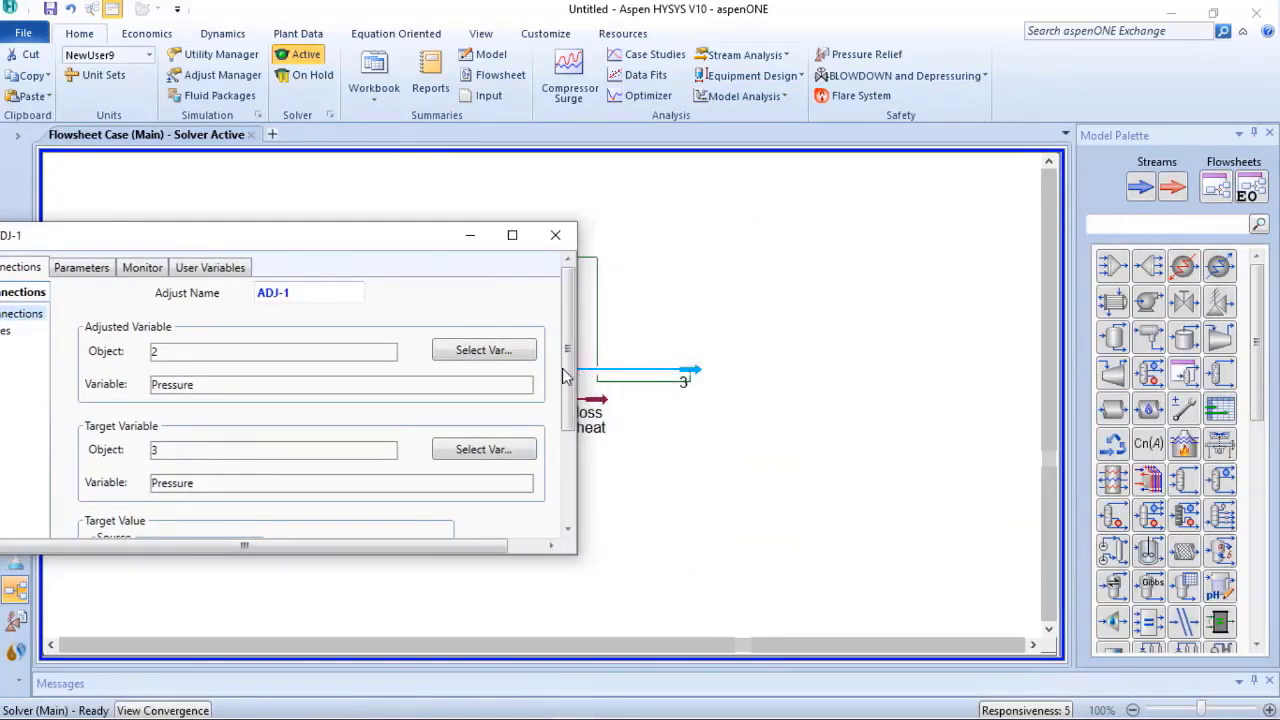
pyautogui.moveTo(350, 248); pyautogui.dragTo(1097, 177)
pyautogui.moveTo(1042, 485); pyautogui.dragTo(1050, 650)
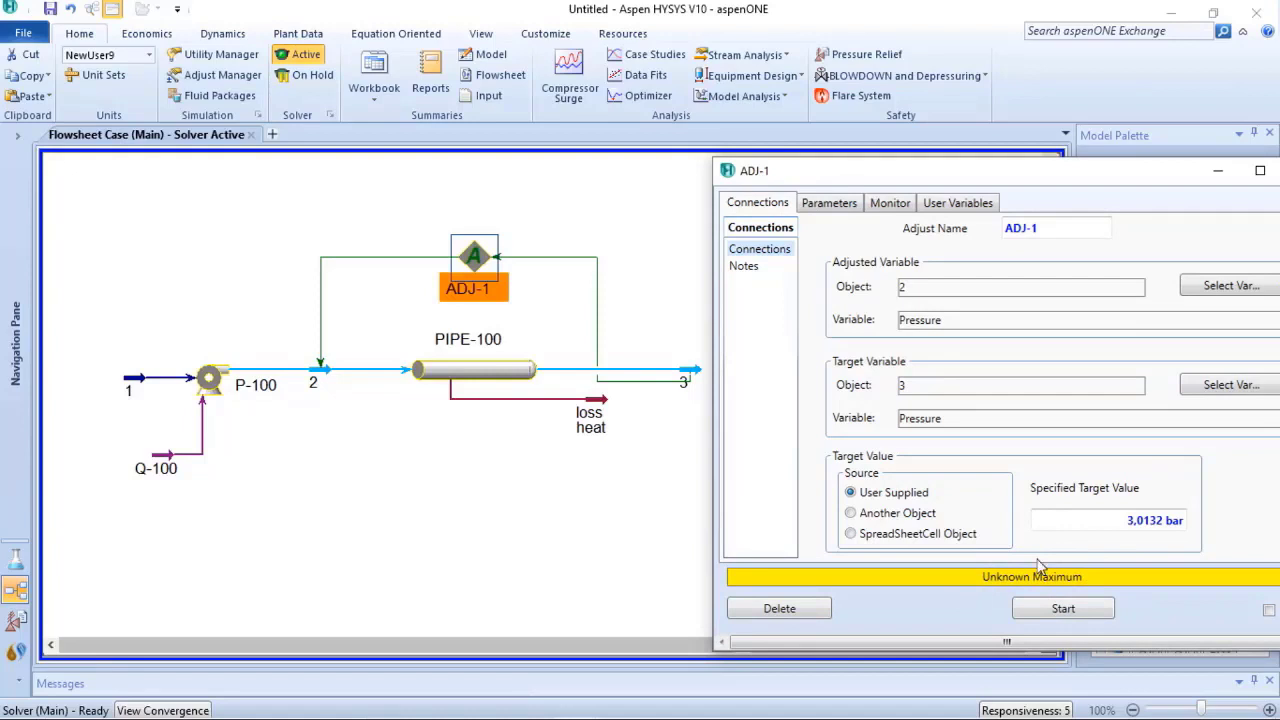
pyautogui.click(1063, 608)
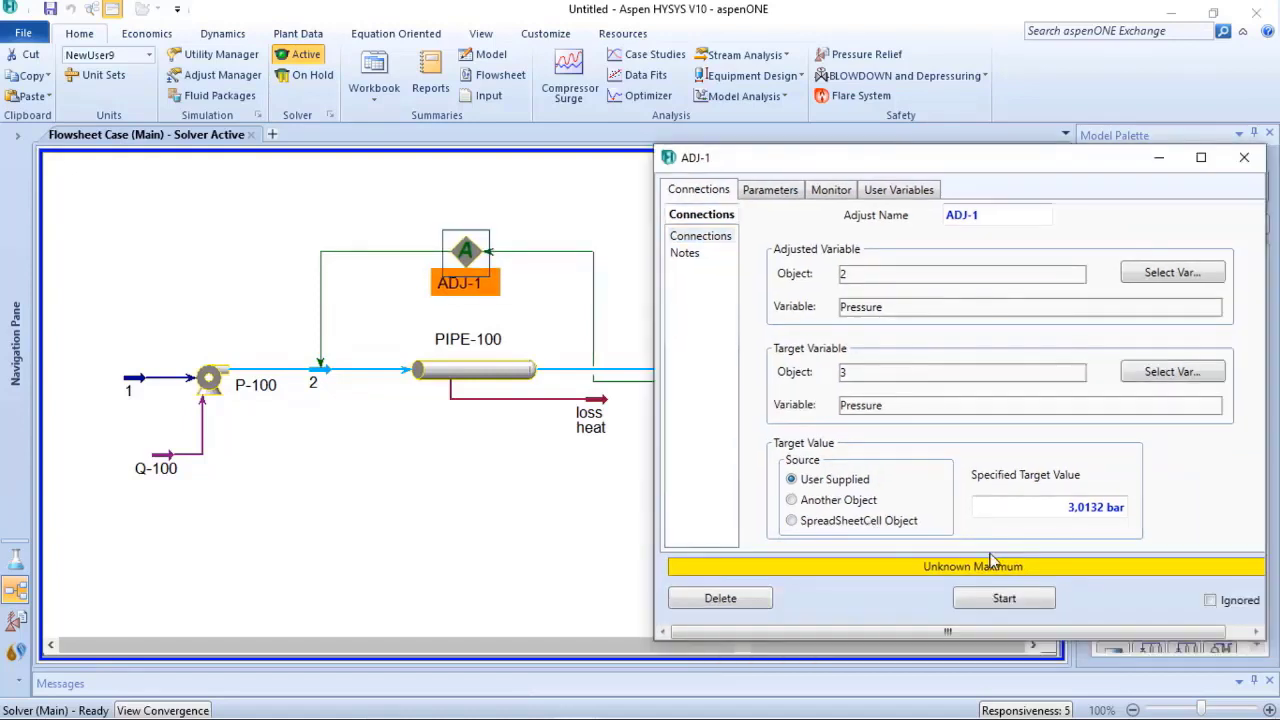
# - Set stream 2's pressure to 2 bar and close its worksheet
pyautogui.doubleClick(322, 375)
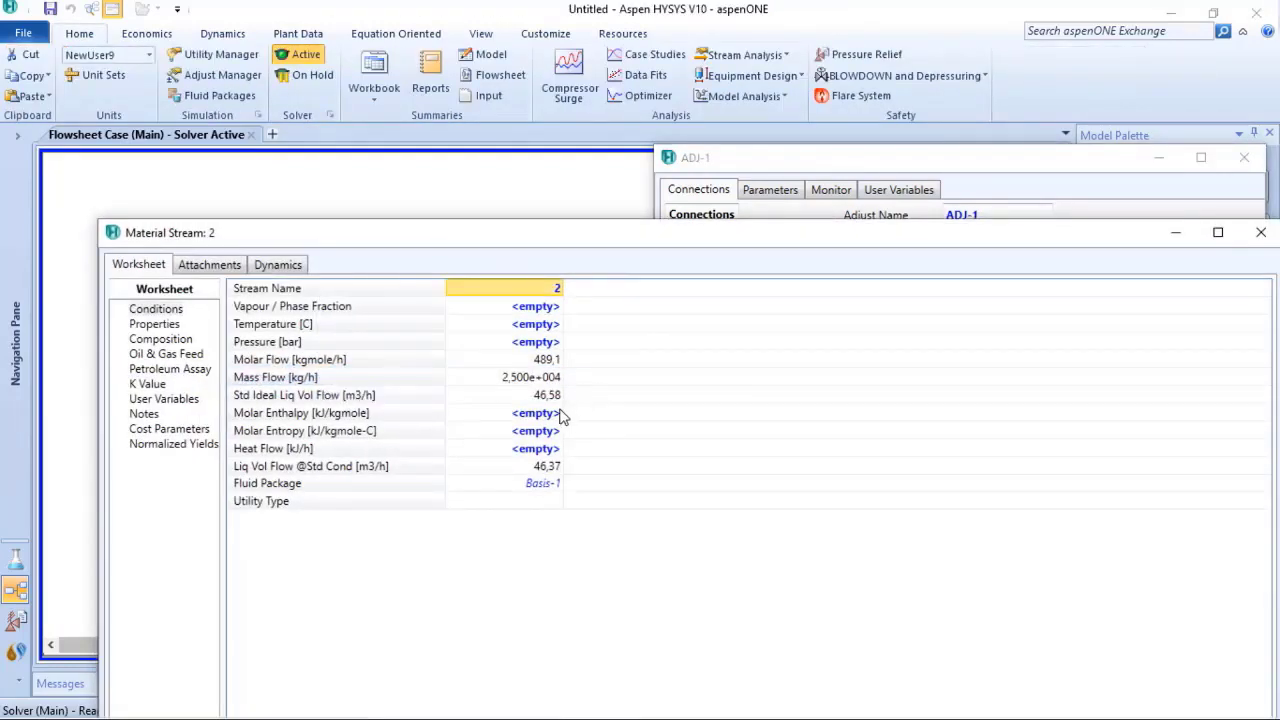
pyautogui.click(532, 343)
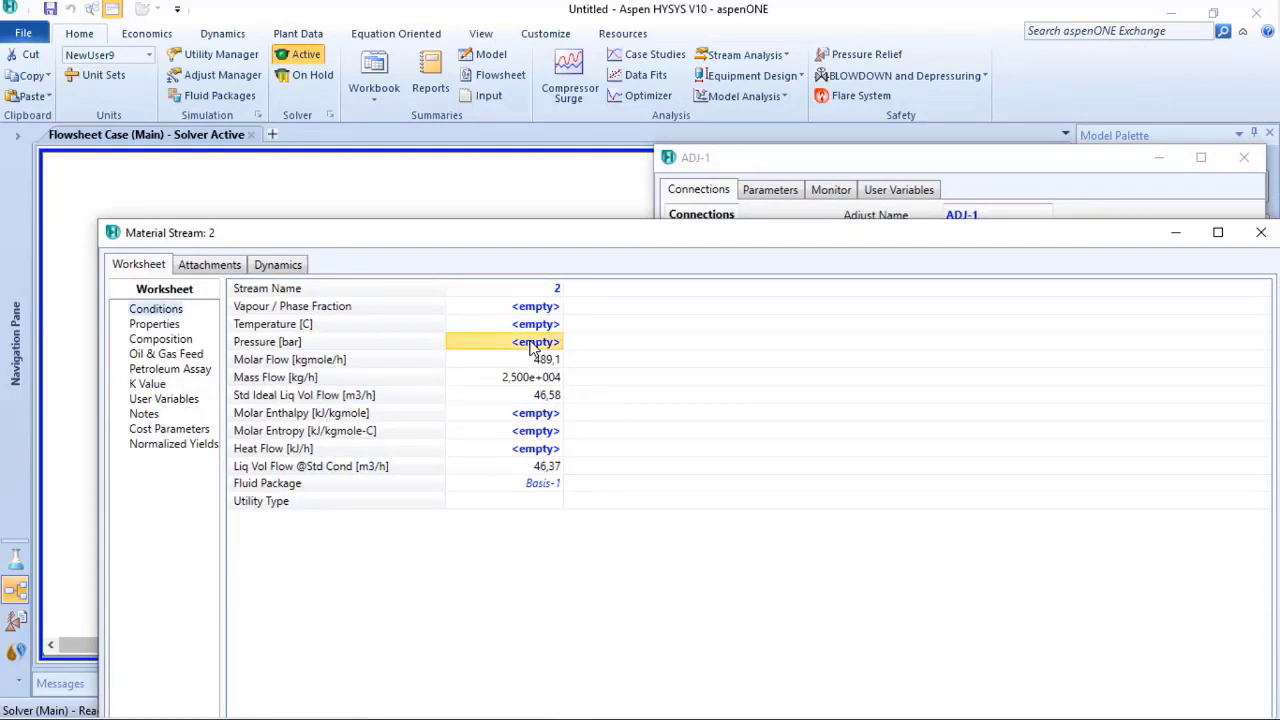
pyautogui.write('2')
pyautogui.press('Return')
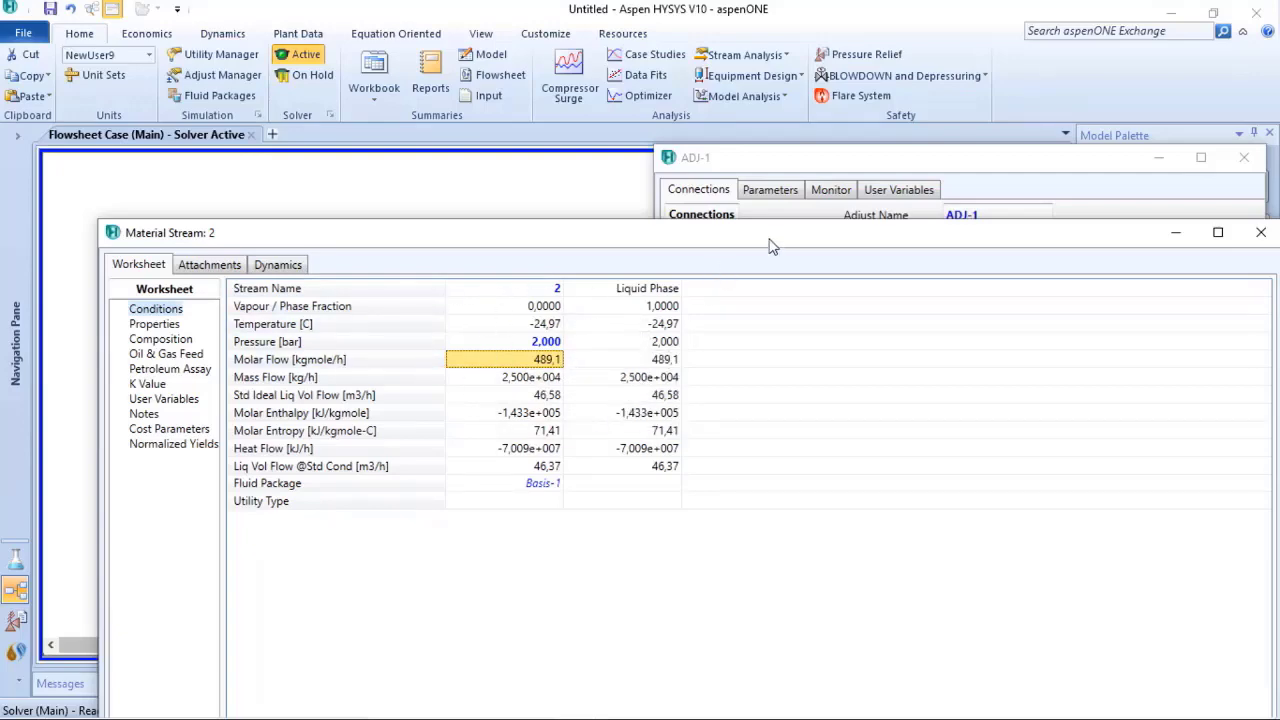
pyautogui.moveTo(770, 243); pyautogui.dragTo(719, 434)
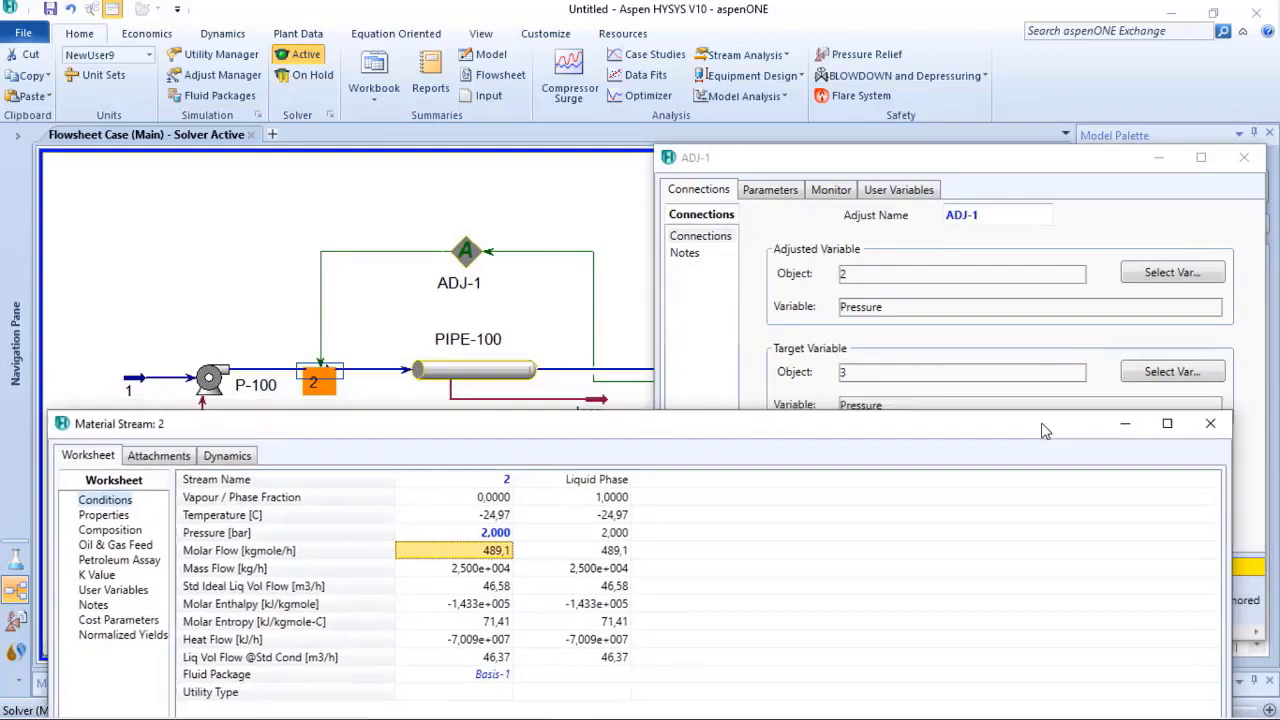
pyautogui.click(1210, 425)
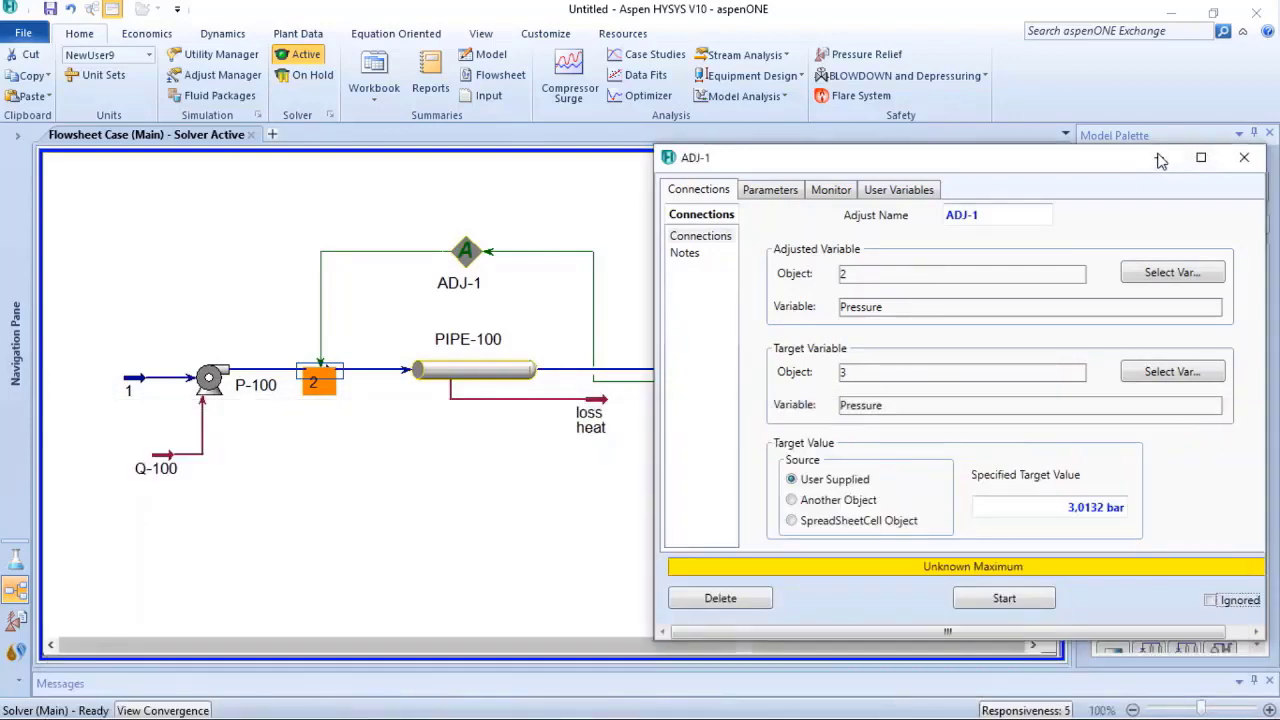
# - Minimize ADJ-1 and open stream 3's worksheet below the flowsheet, showing 3,013 bar
pyautogui.click(638, 458)
pyautogui.moveTo(697, 375)
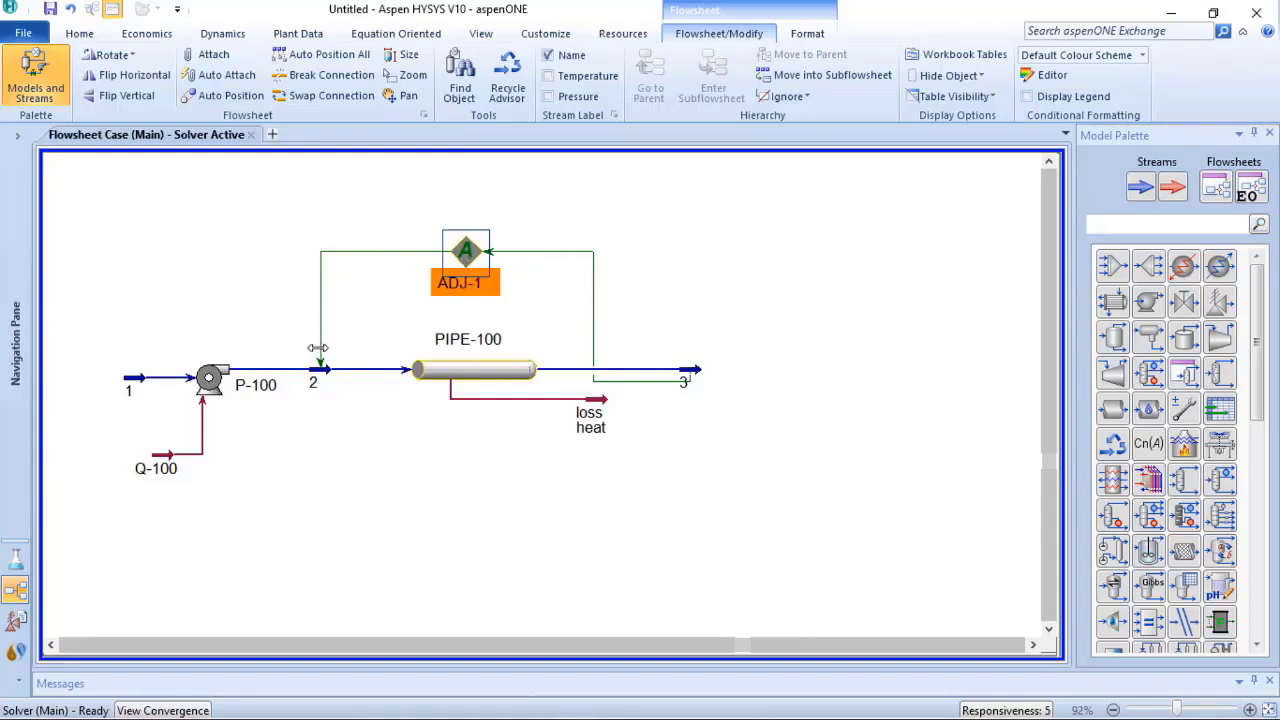
pyautogui.doubleClick(697, 377)
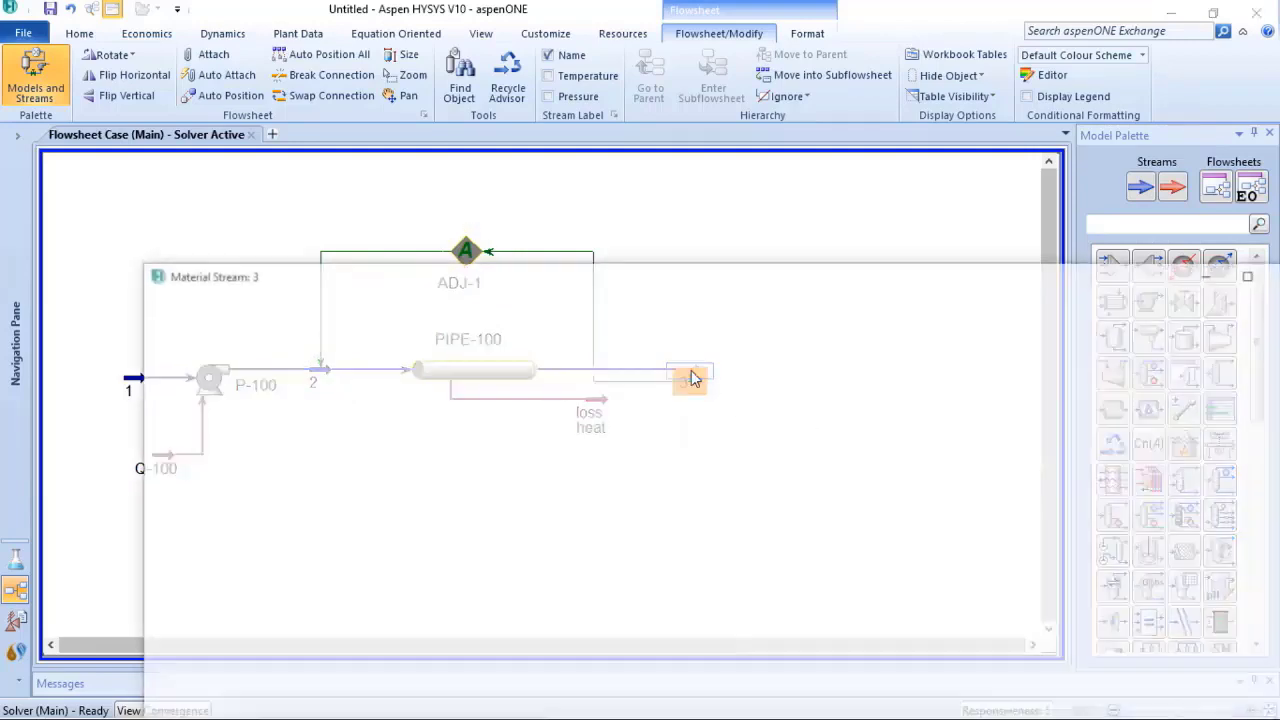
pyautogui.moveTo(645, 276); pyautogui.dragTo(717, 461)
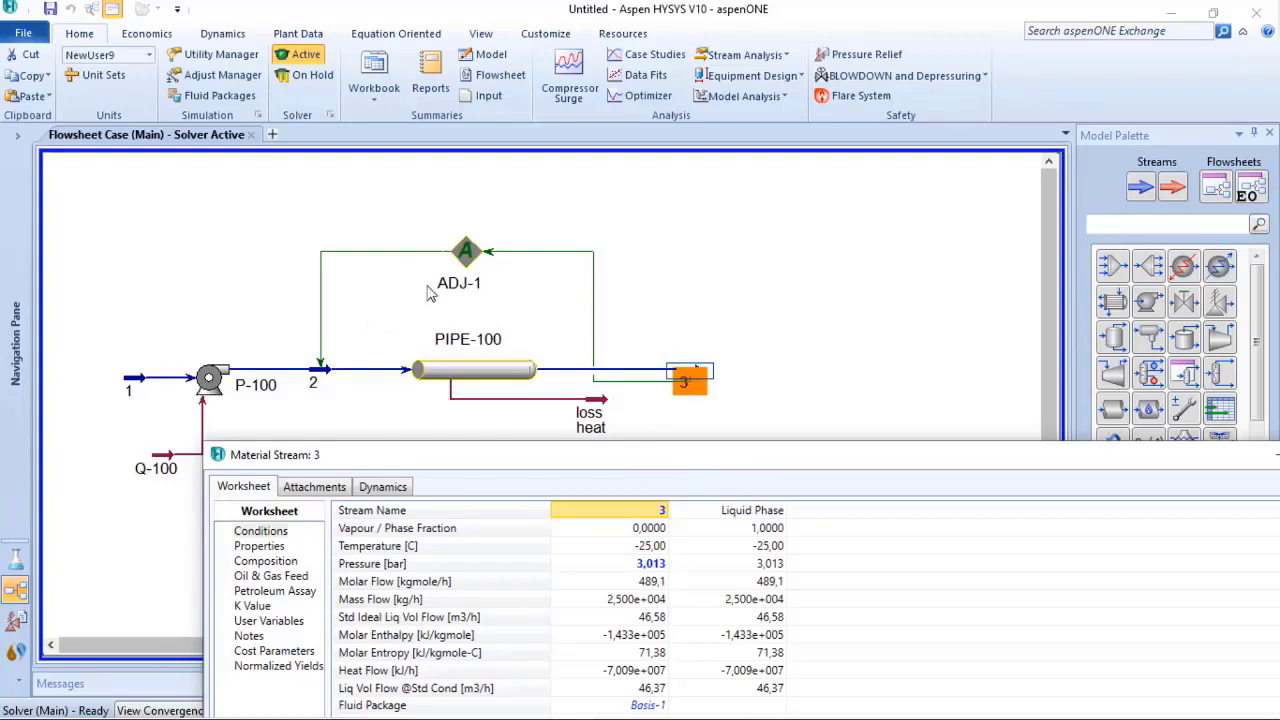
pyautogui.doubleClick(478, 376)
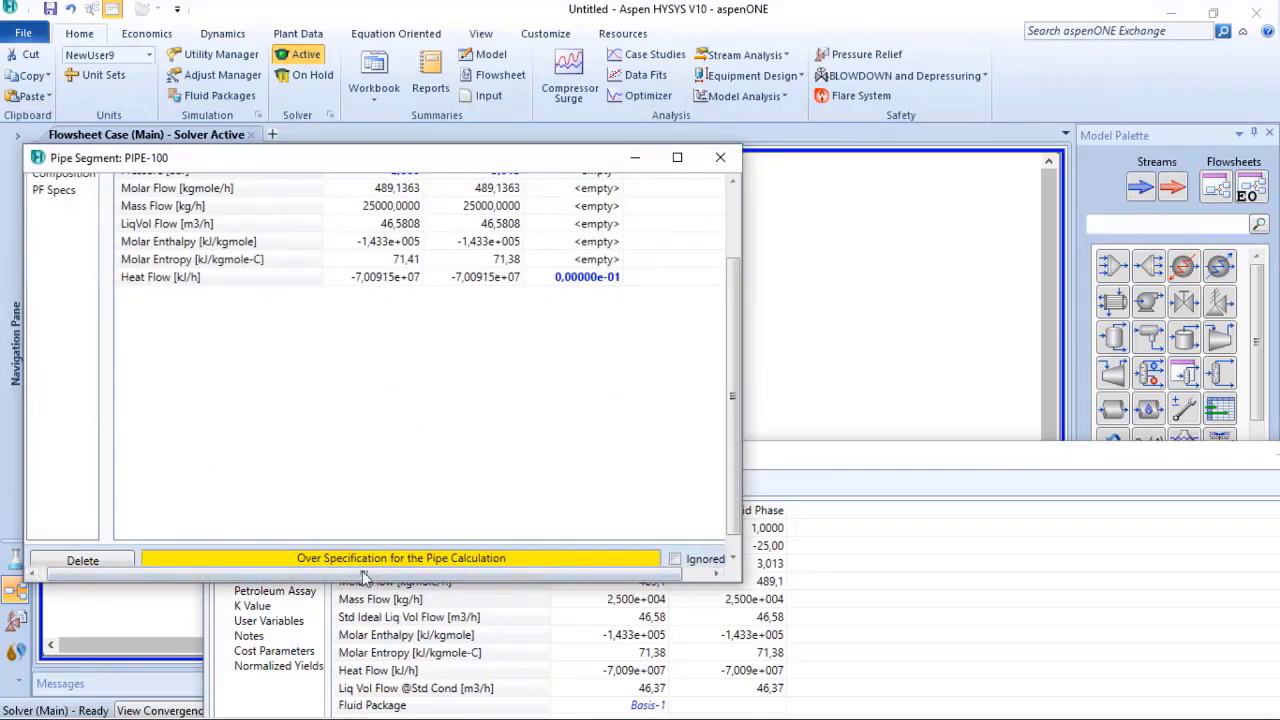
pyautogui.click(720, 157)
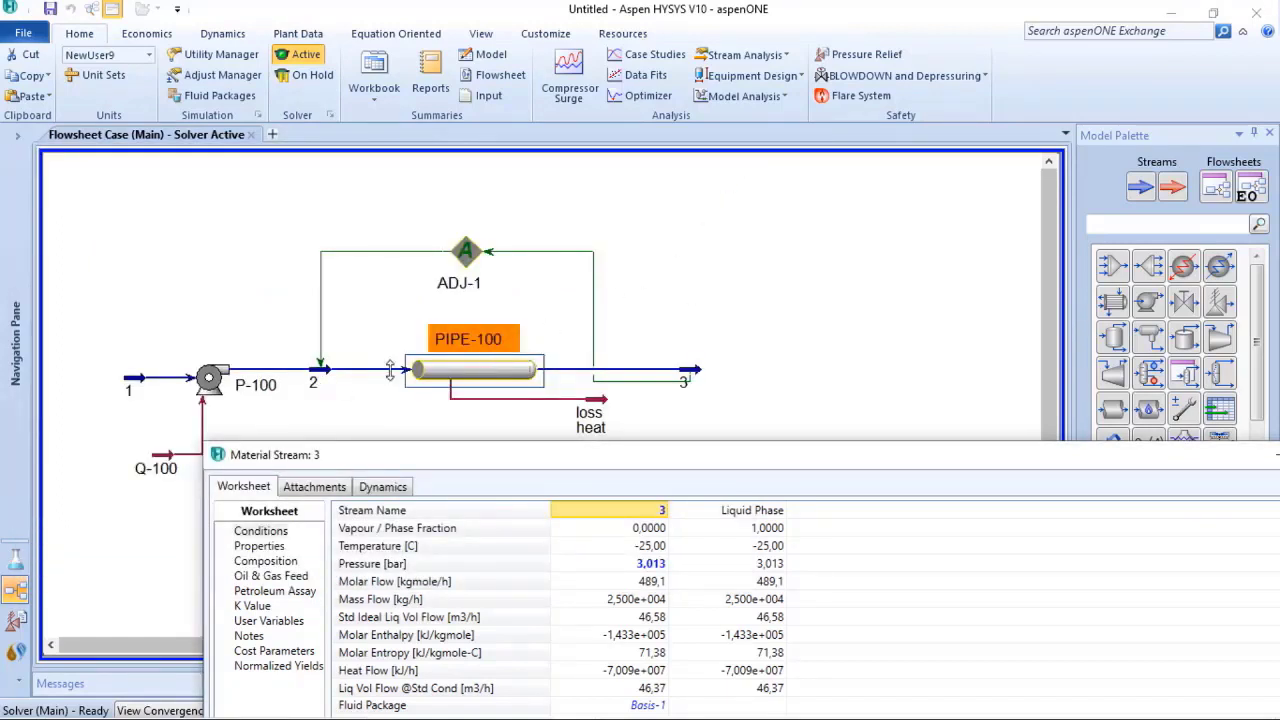
pyautogui.click(320, 379)
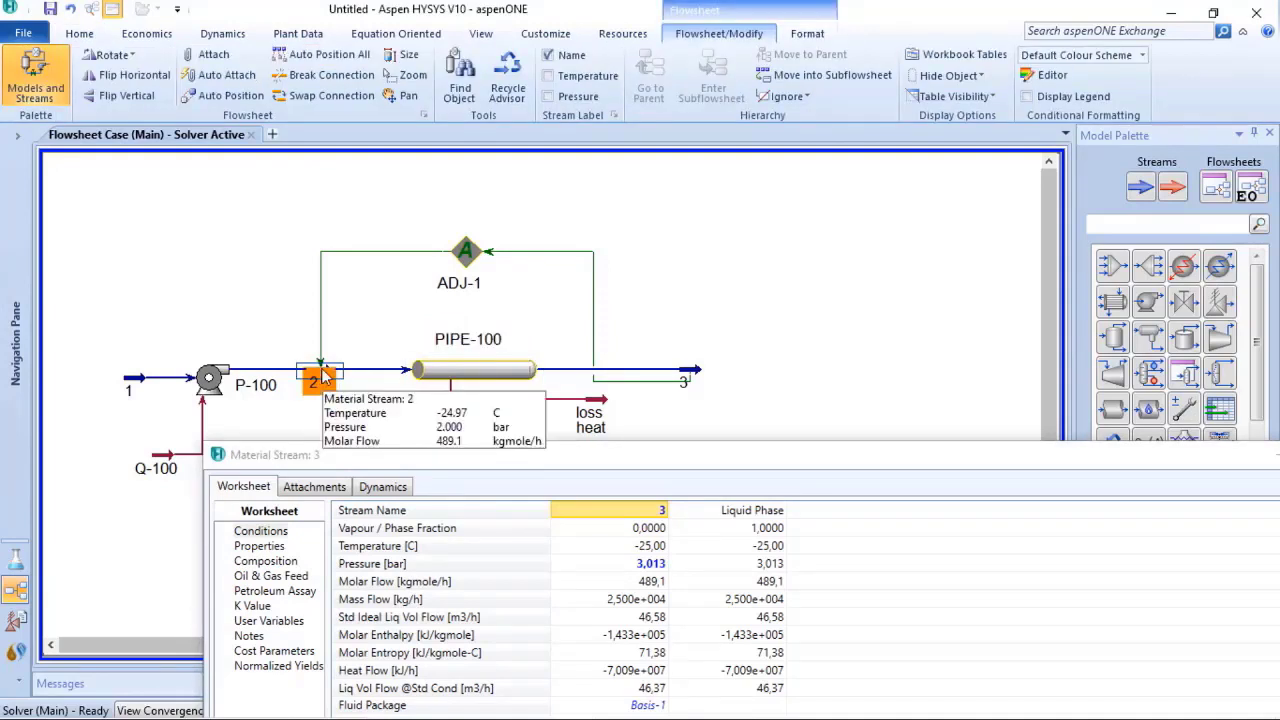
pyautogui.moveTo(690, 373)
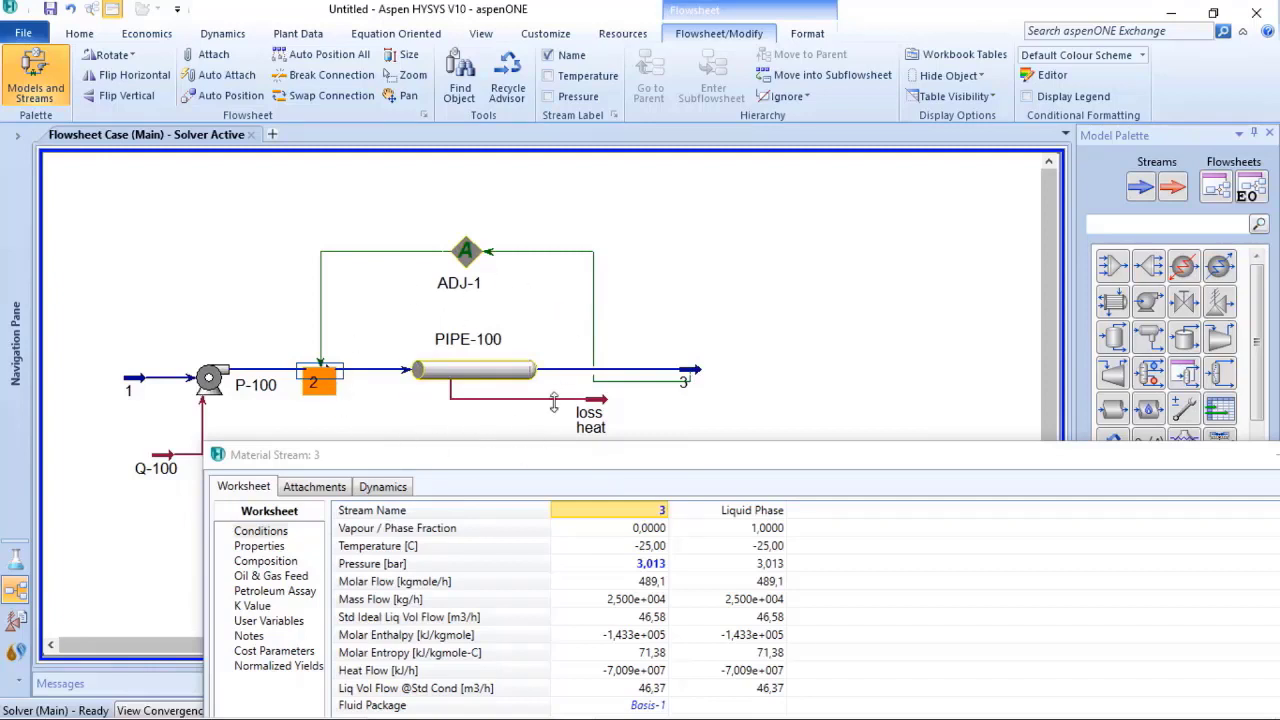
pyautogui.moveTo(486, 340)
pyautogui.click(690, 378)
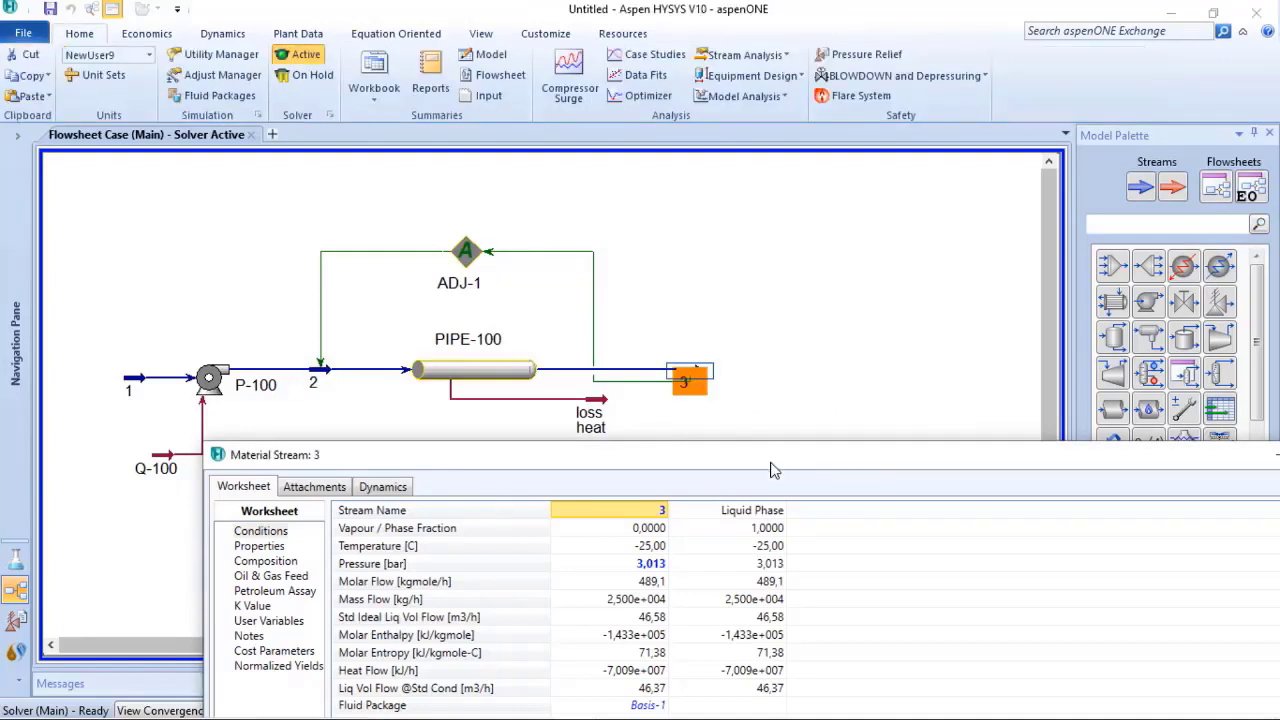
# - Delete stream 3's specified pressure so it calculates to 1,580 bar, then close its worksheet
pyautogui.click(615, 338)
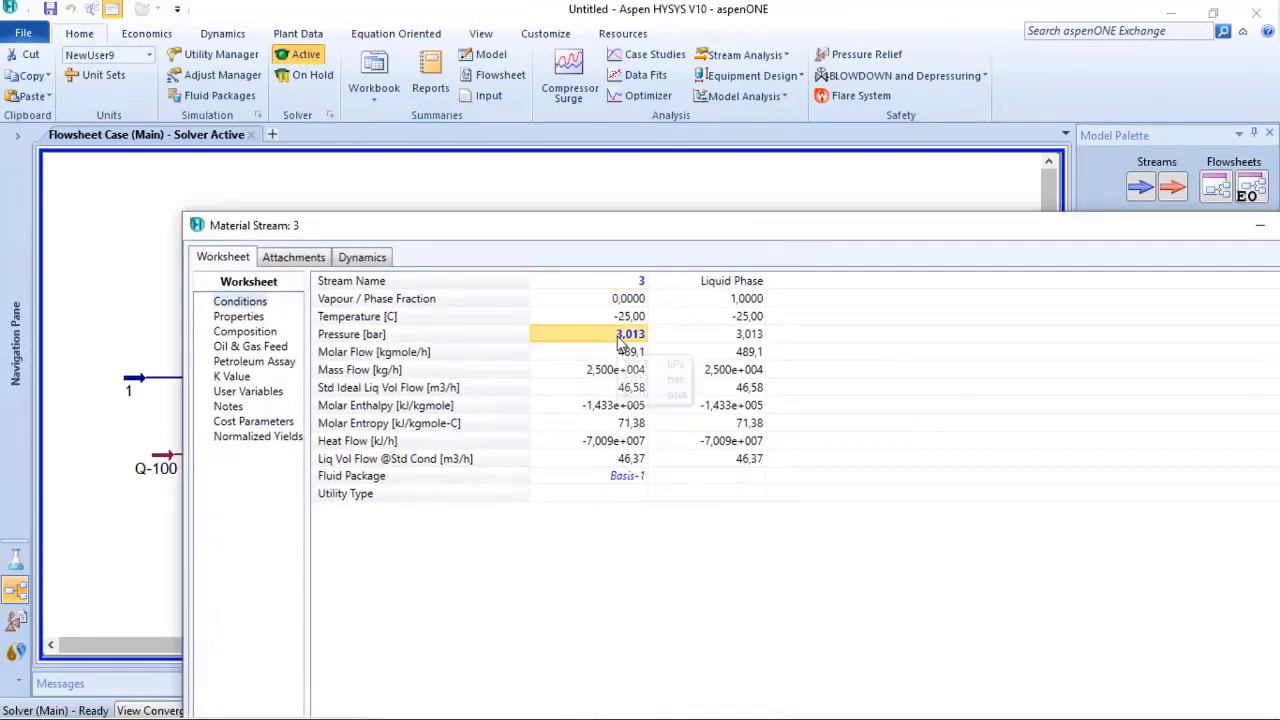
pyautogui.press('Delete')
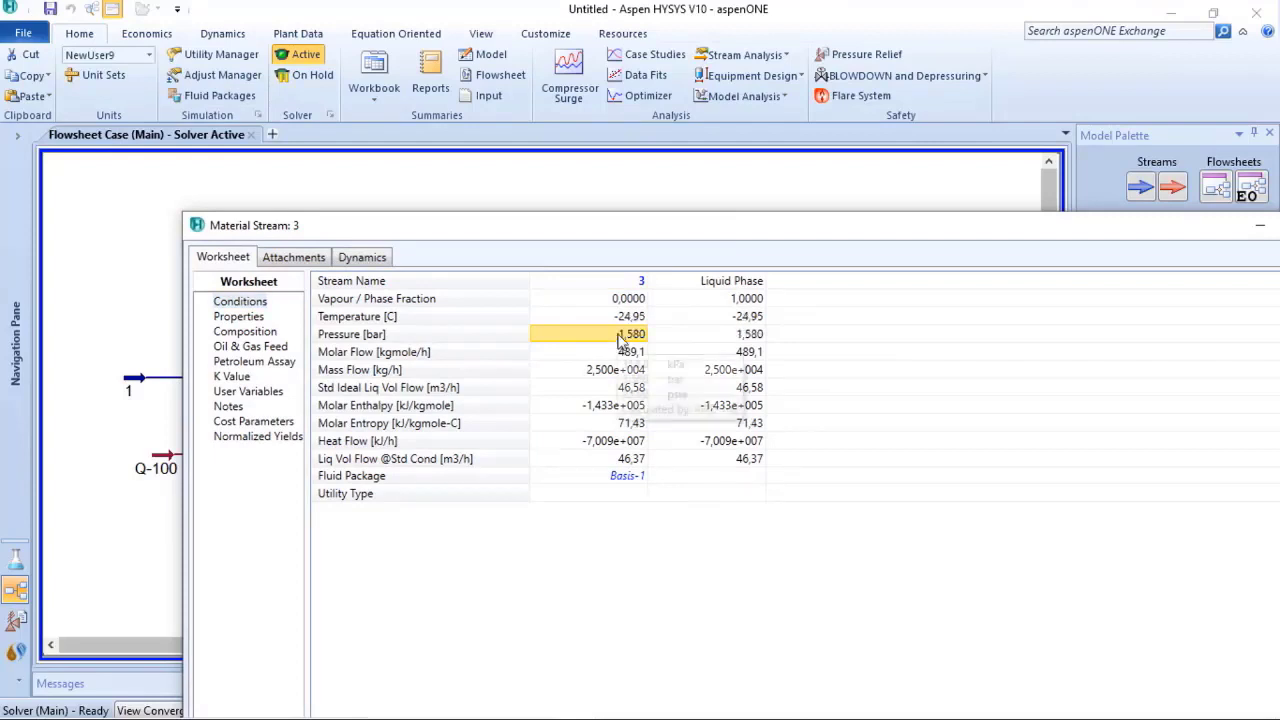
pyautogui.moveTo(641, 338)
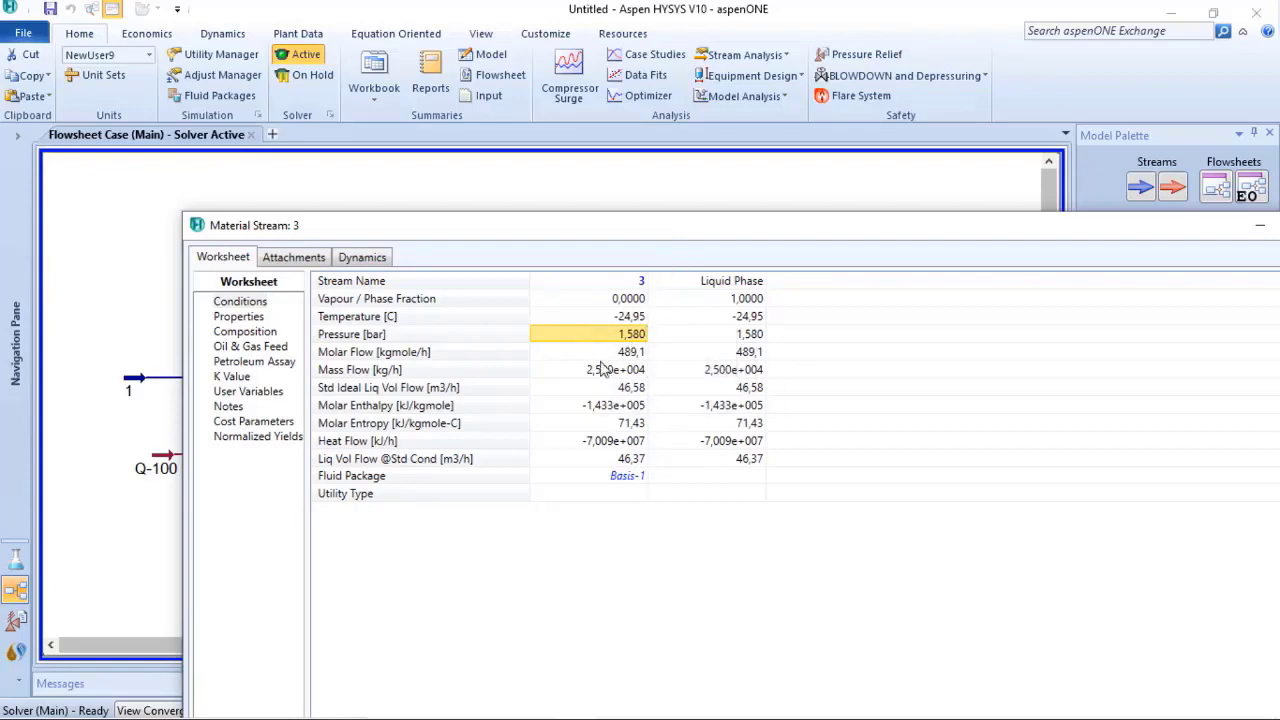
pyautogui.moveTo(665, 233); pyautogui.dragTo(495, 393)
pyautogui.click(1170, 385)
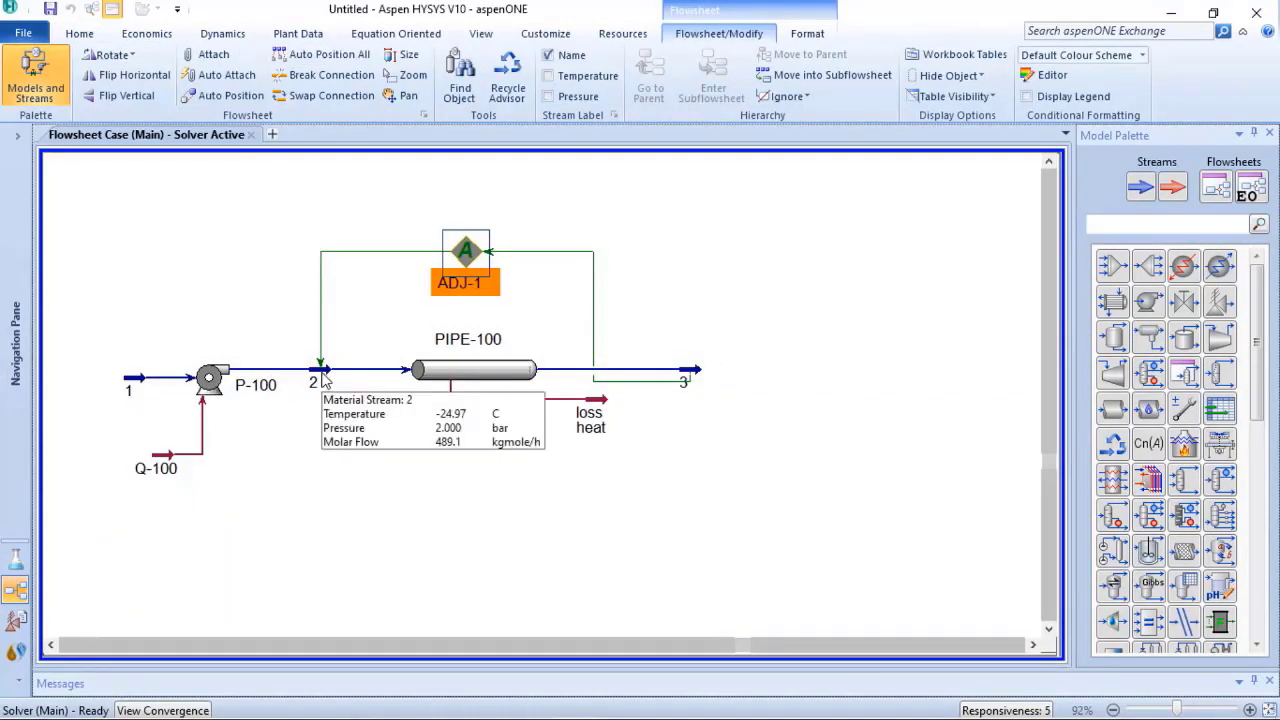
# - Run ADJ-1 so it converges to OK, driving stream 3 to its target pressure
pyautogui.doubleClick(473, 258)
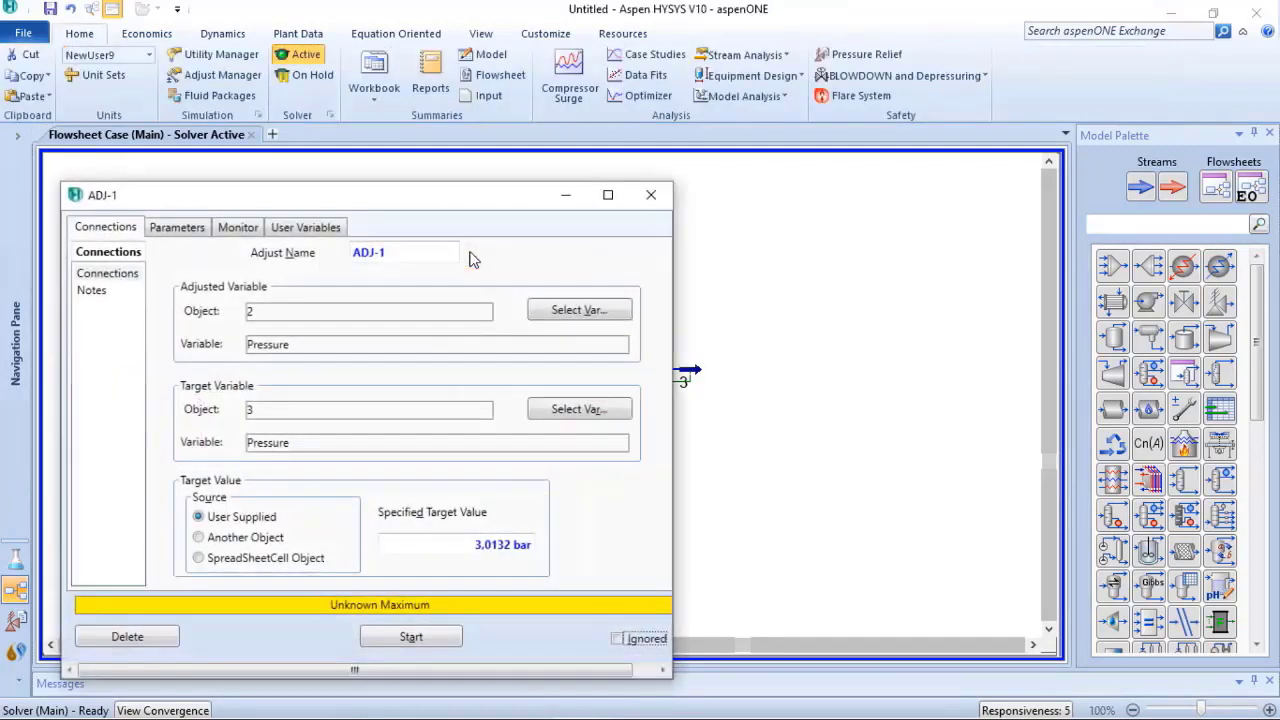
pyautogui.moveTo(457, 198); pyautogui.dragTo(1107, 115)
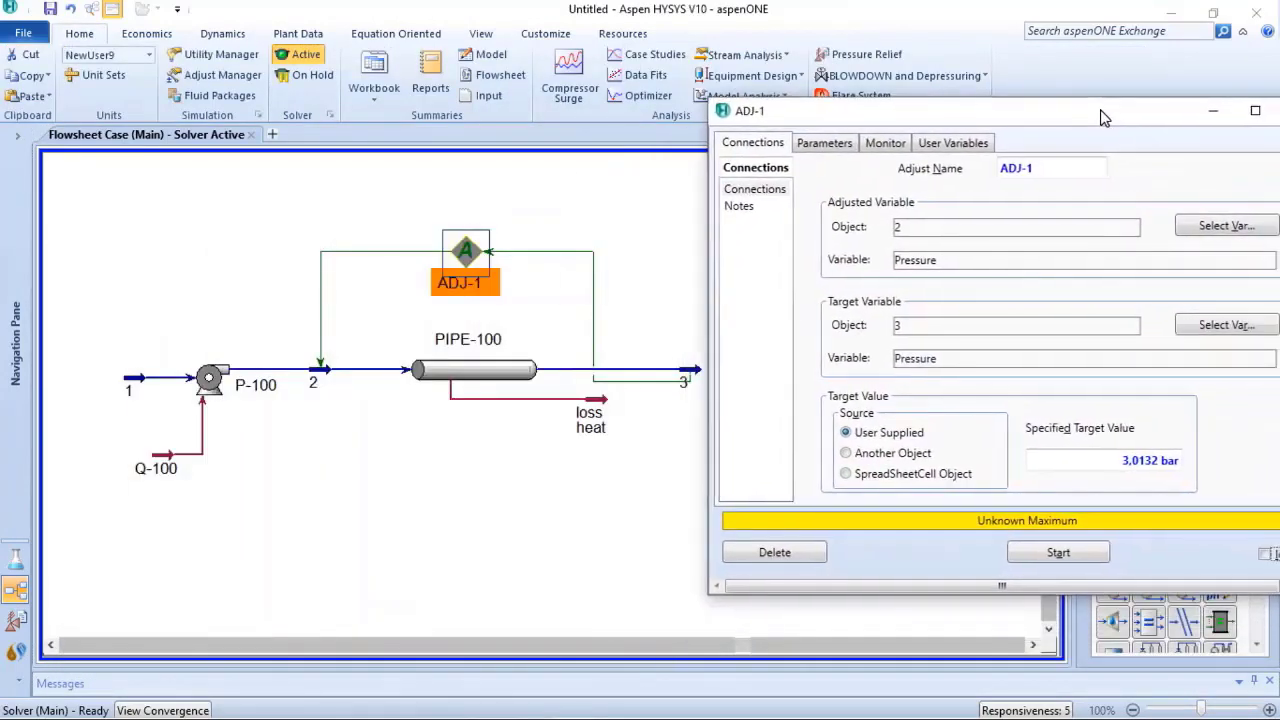
pyautogui.click(1058, 553)
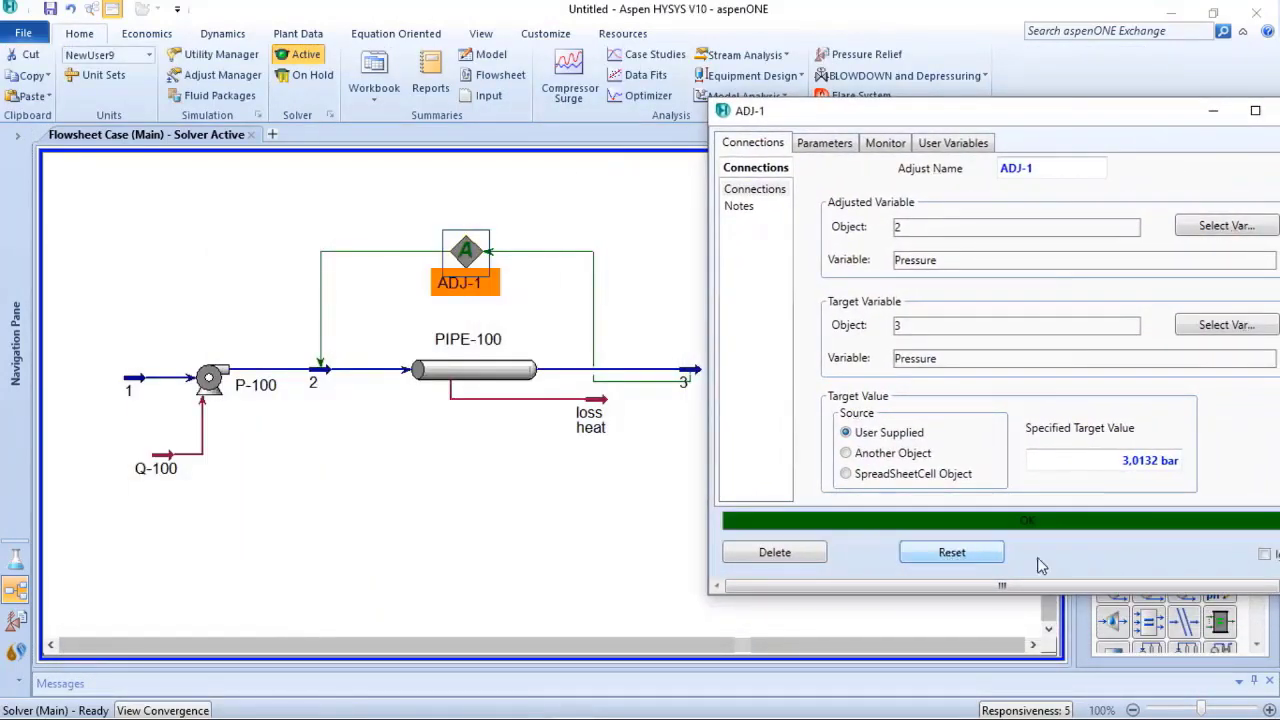
# - Confirm stream 2 now sits at 3.433 bar and bring the flowsheet back to the front
pyautogui.click(318, 383)
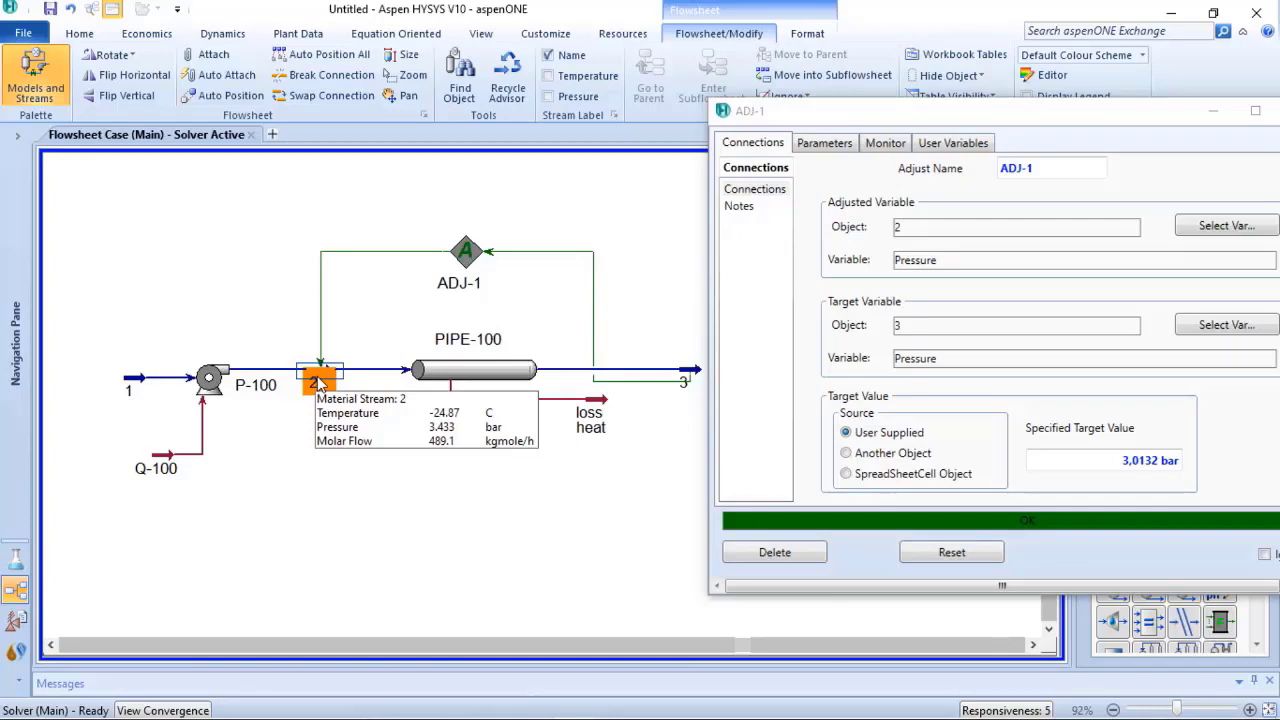
pyautogui.moveTo(1094, 114); pyautogui.dragTo(749, 134)
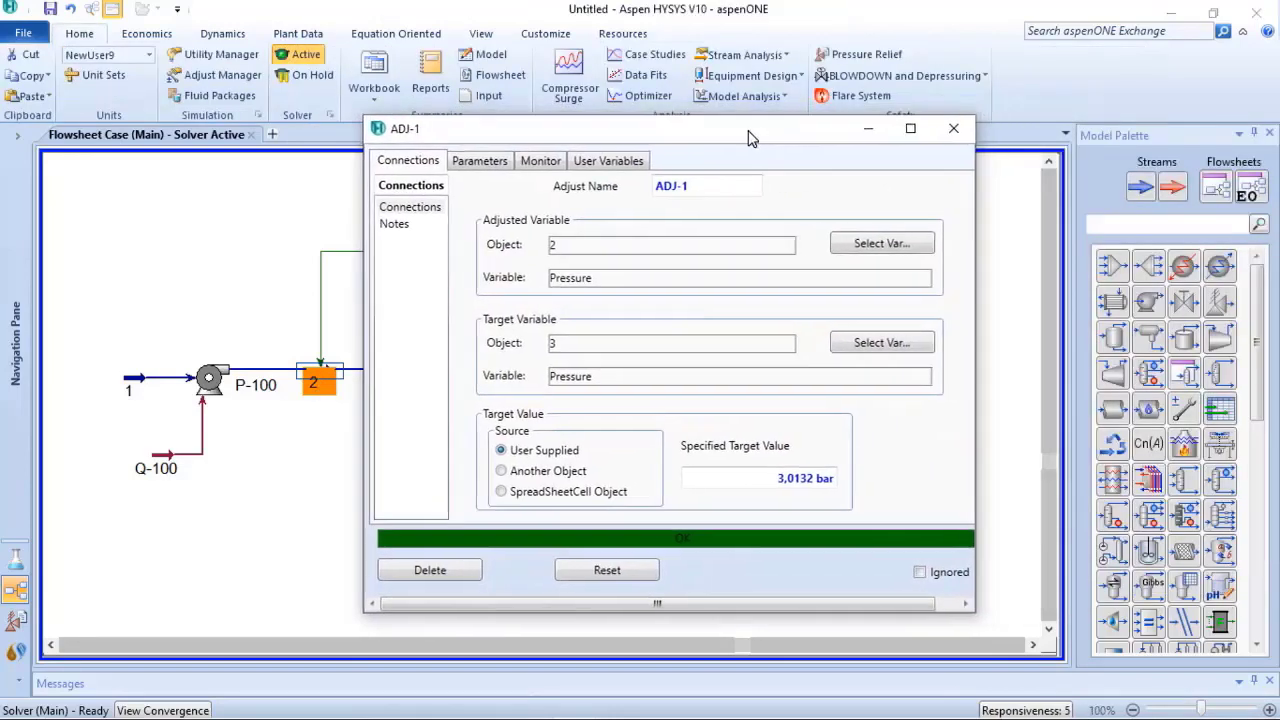
pyautogui.click(376, 492)
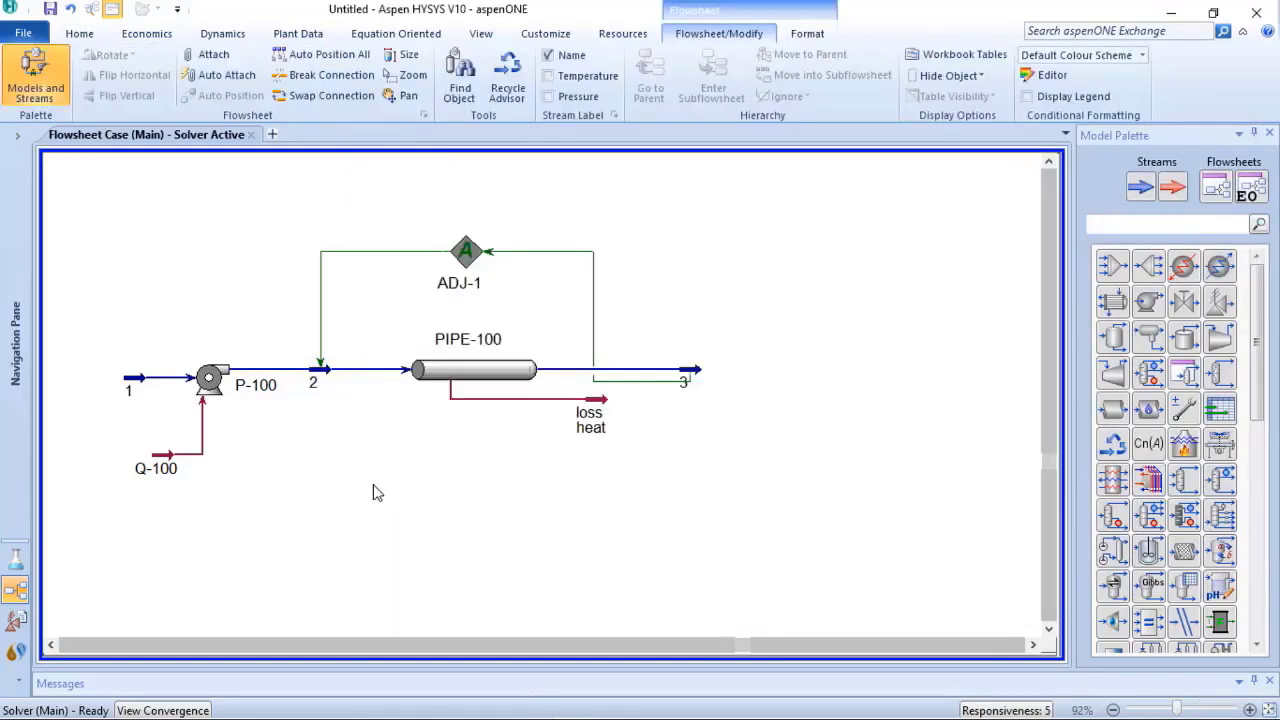